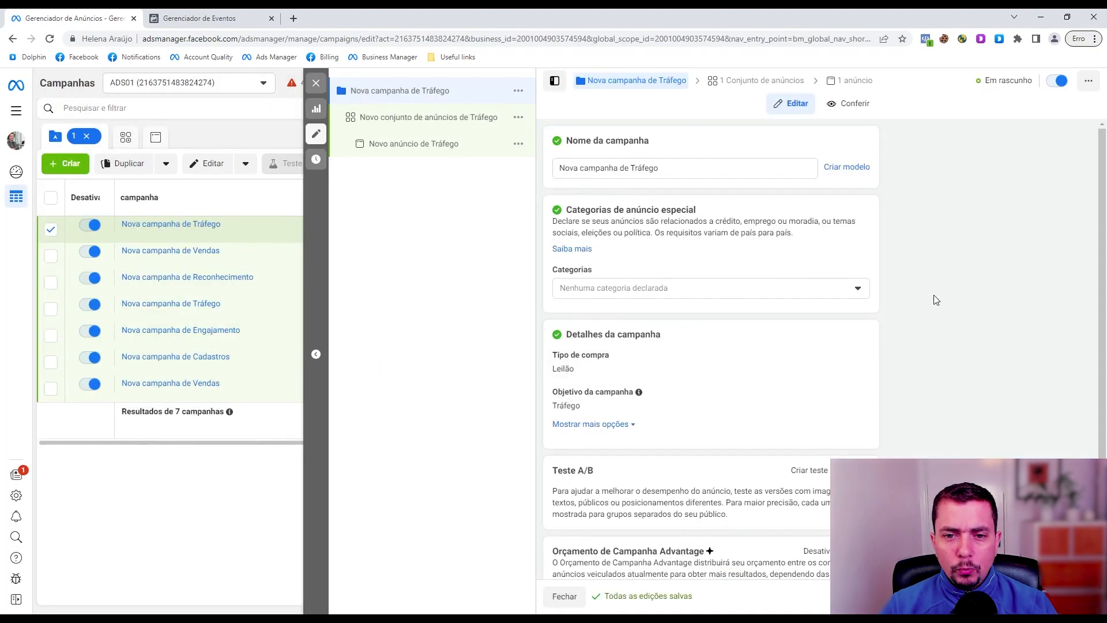
Turn on Orçamento de Campanha Advantage for the Tráfego campaign.
scroll(938, 260, "down", 1)
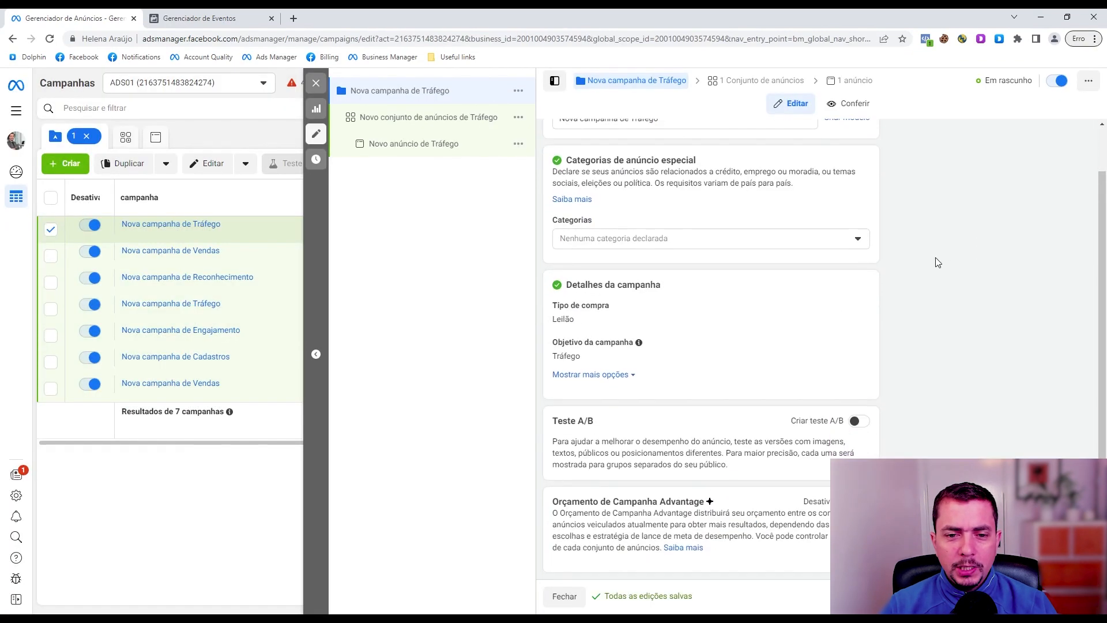
scroll(937, 265, "up", 1)
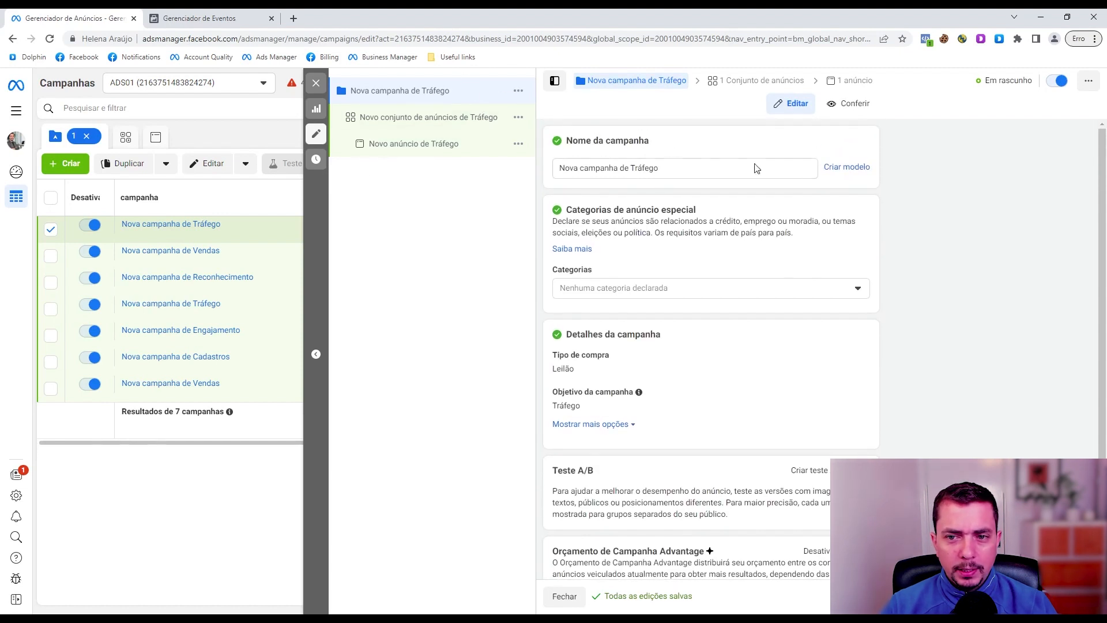
scroll(970, 311, "down", 1)
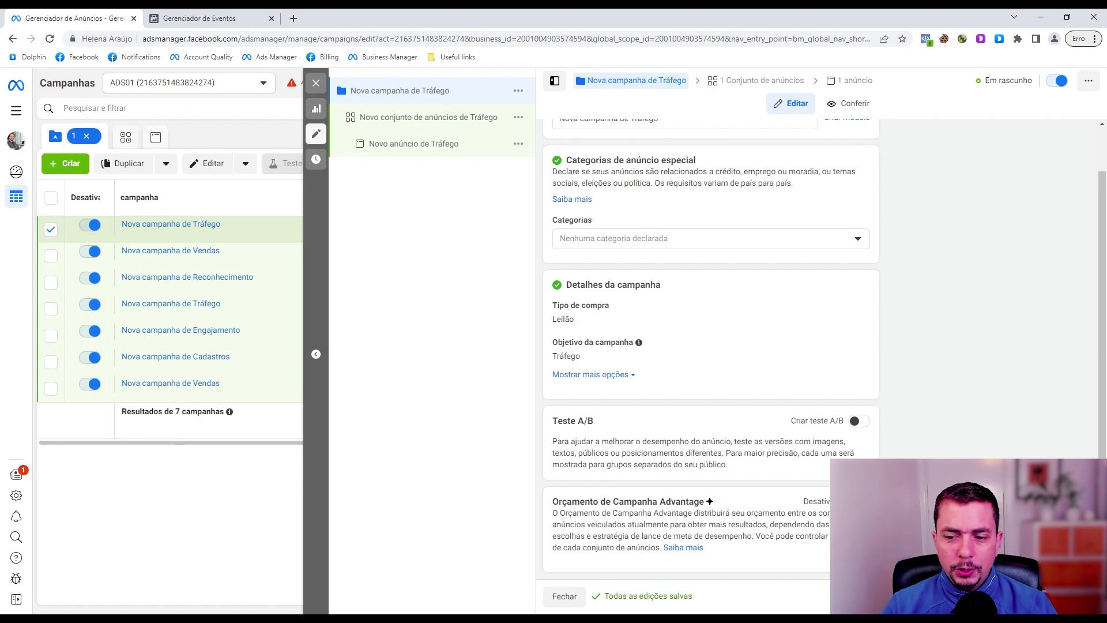
left_click(858, 501)
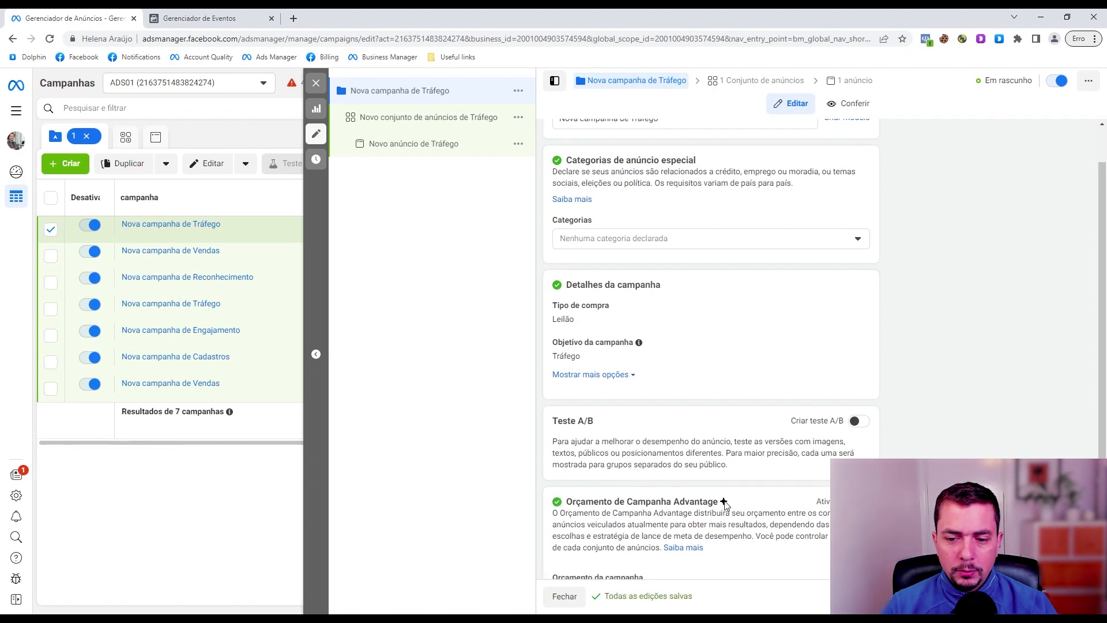
Switch the campaign budget type to Orçamento total.
scroll(761, 455, "down", 1)
scroll(761, 411, "down", 1)
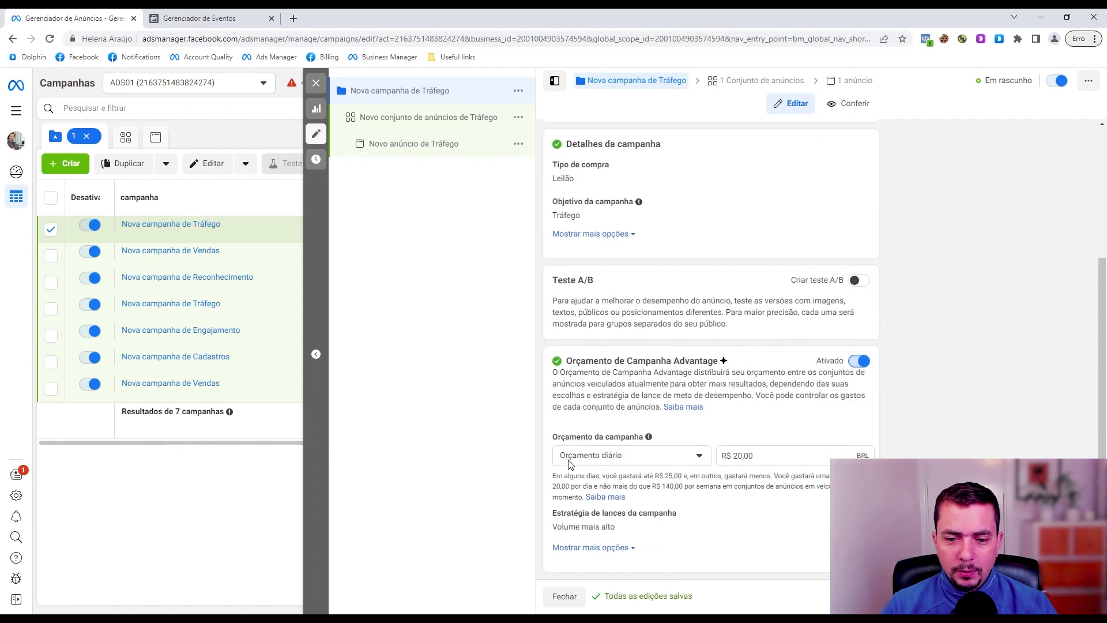
left_click(610, 459)
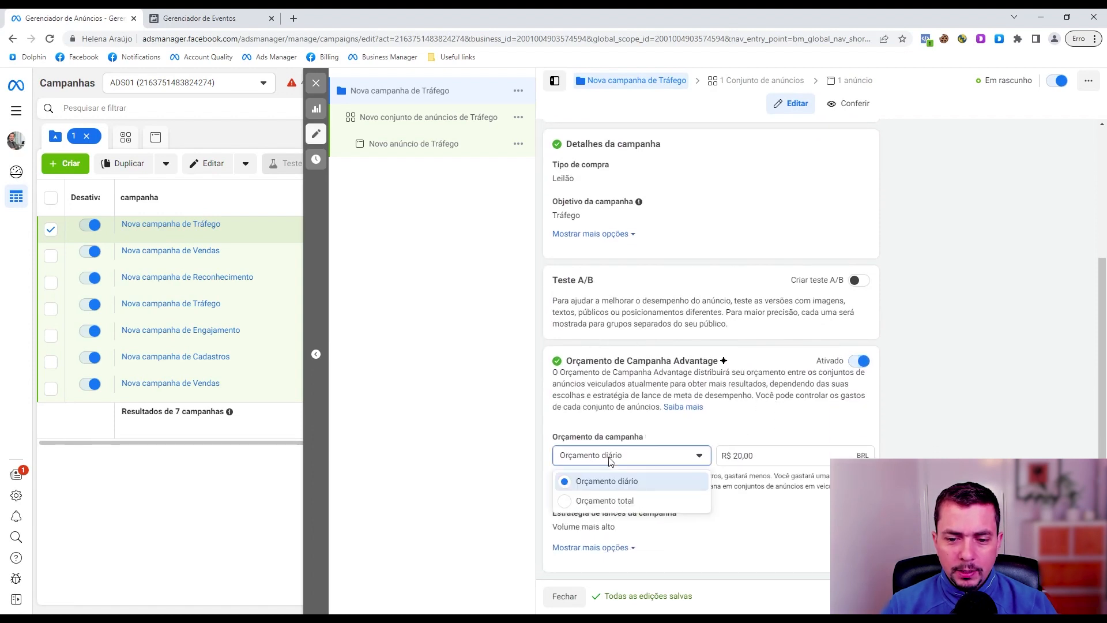
left_click(584, 503)
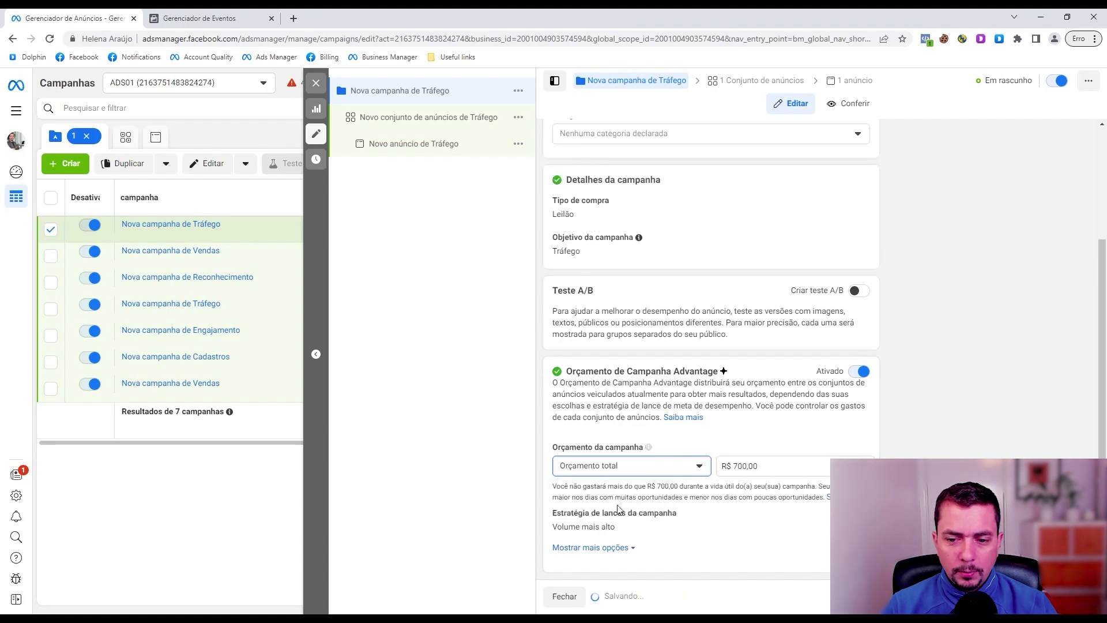
left_click(595, 467)
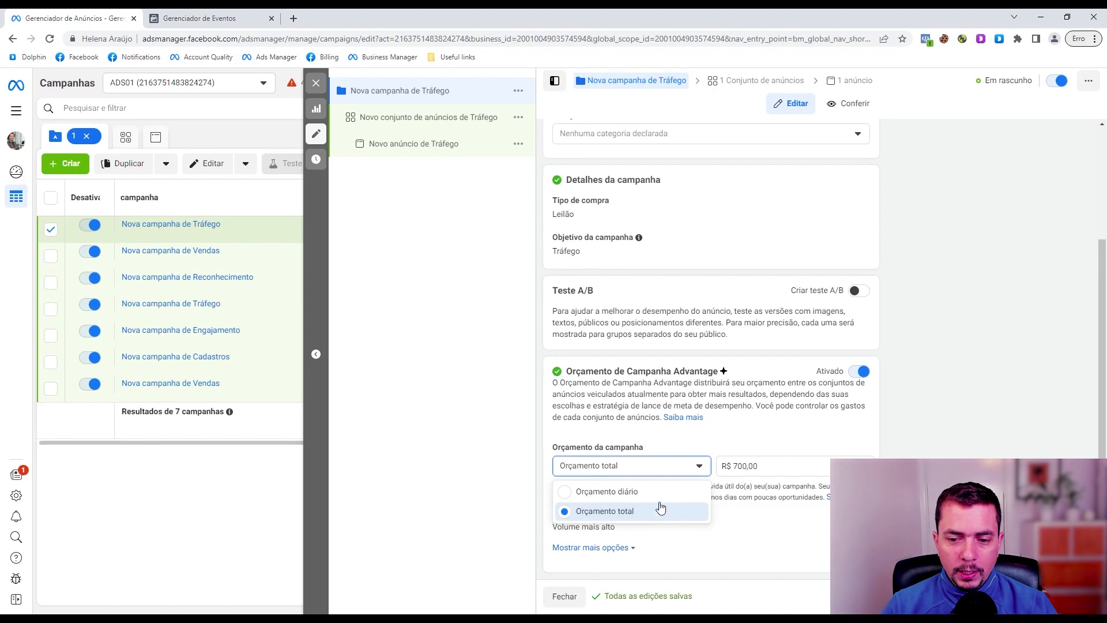
left_click(692, 512)
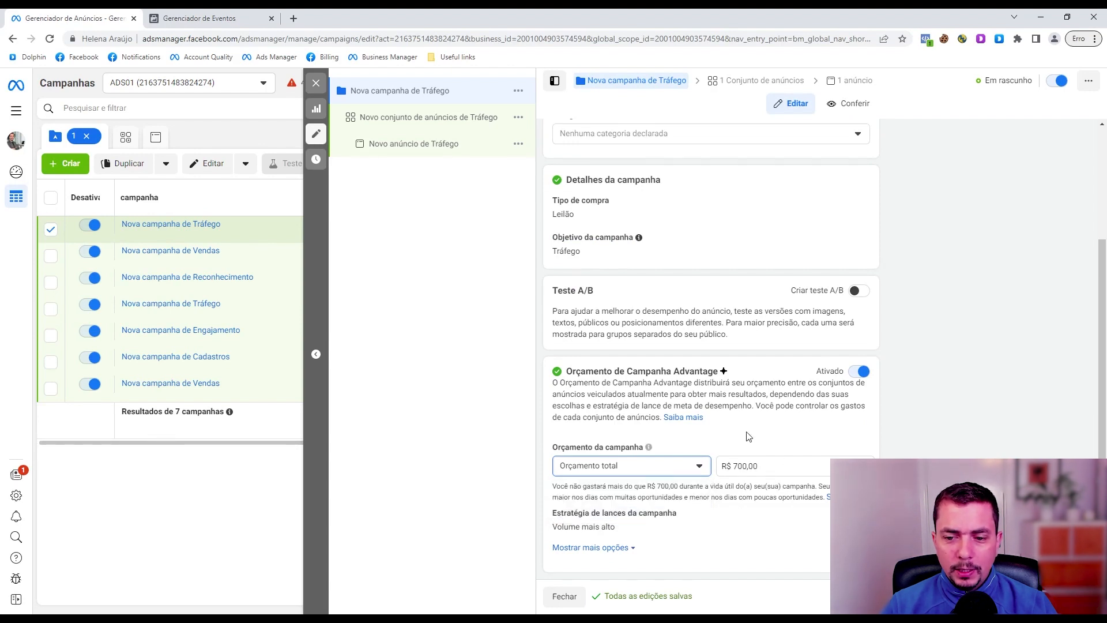
left_click(949, 451)
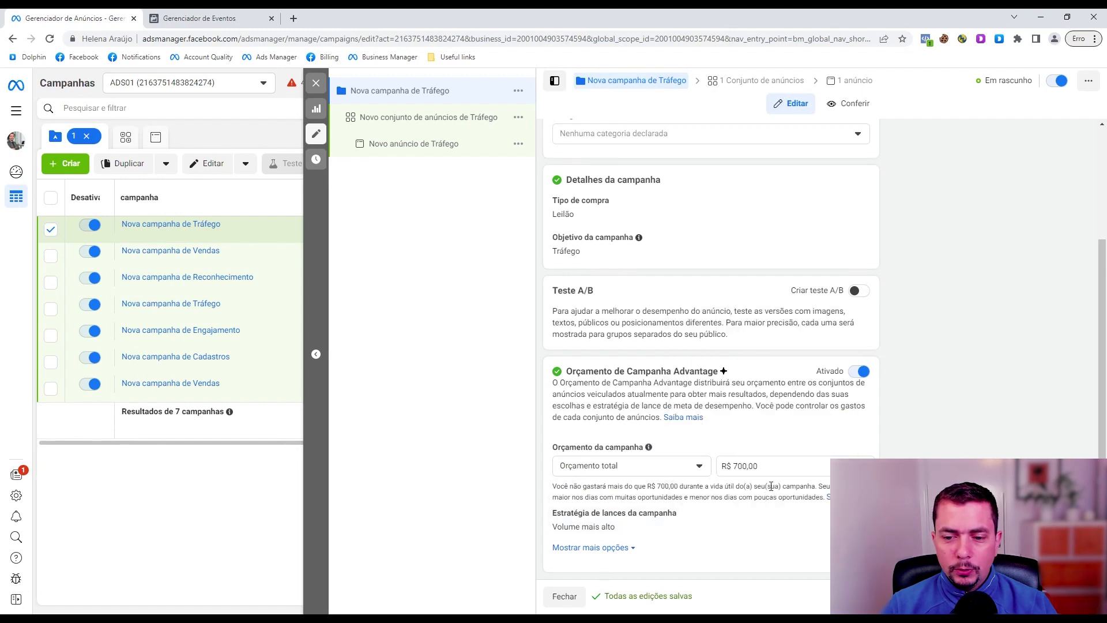
left_click(738, 465)
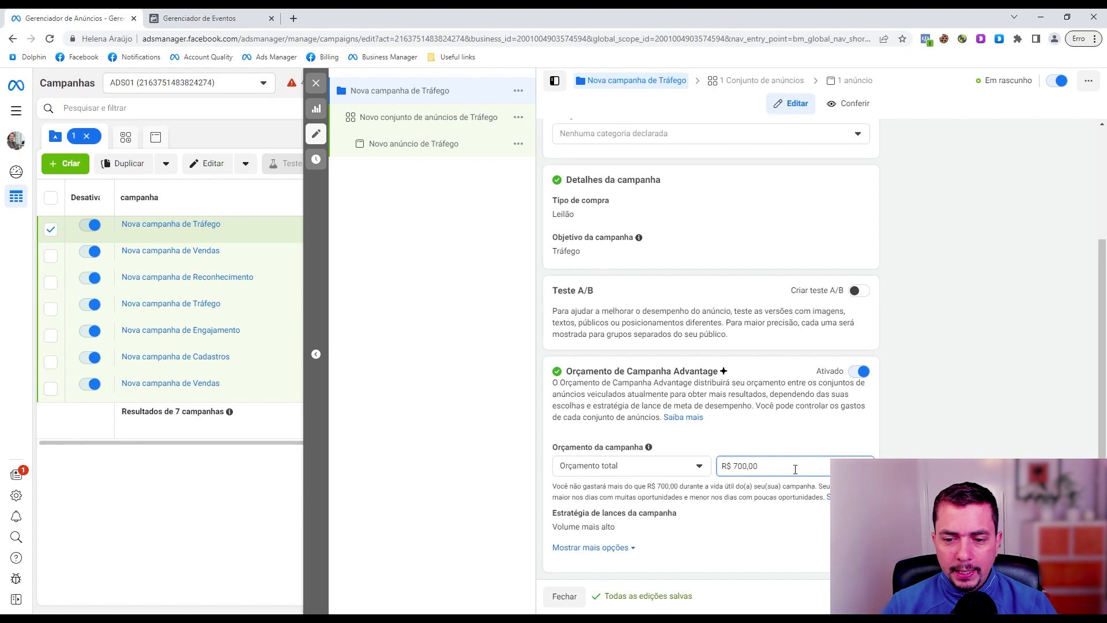
Change the campaign budget type back to Orçamento diário.
left_click(656, 471)
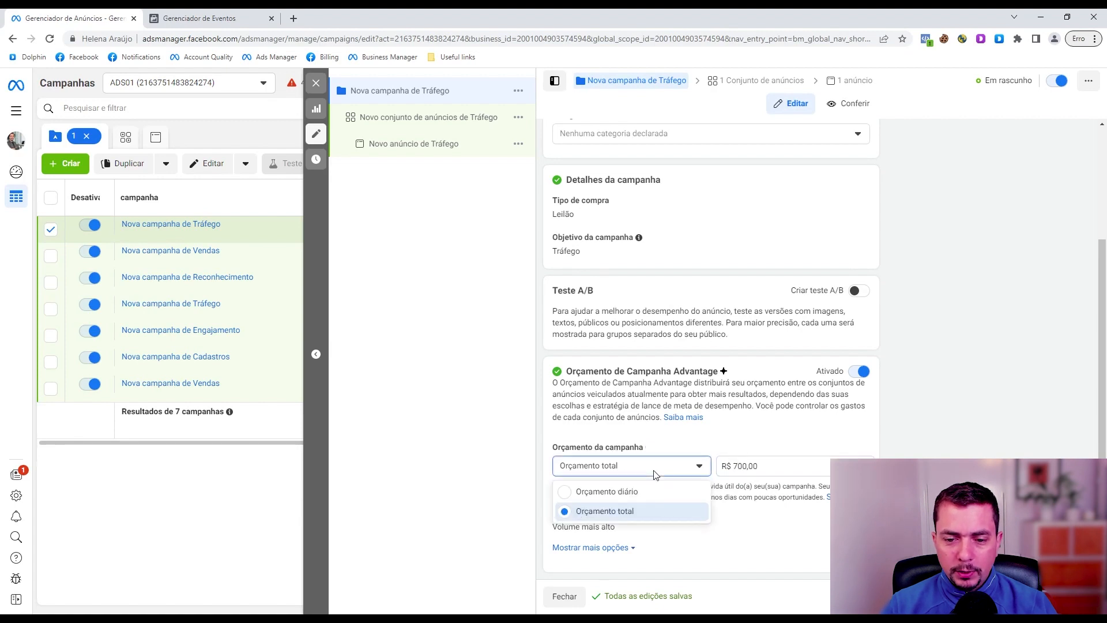
left_click(629, 490)
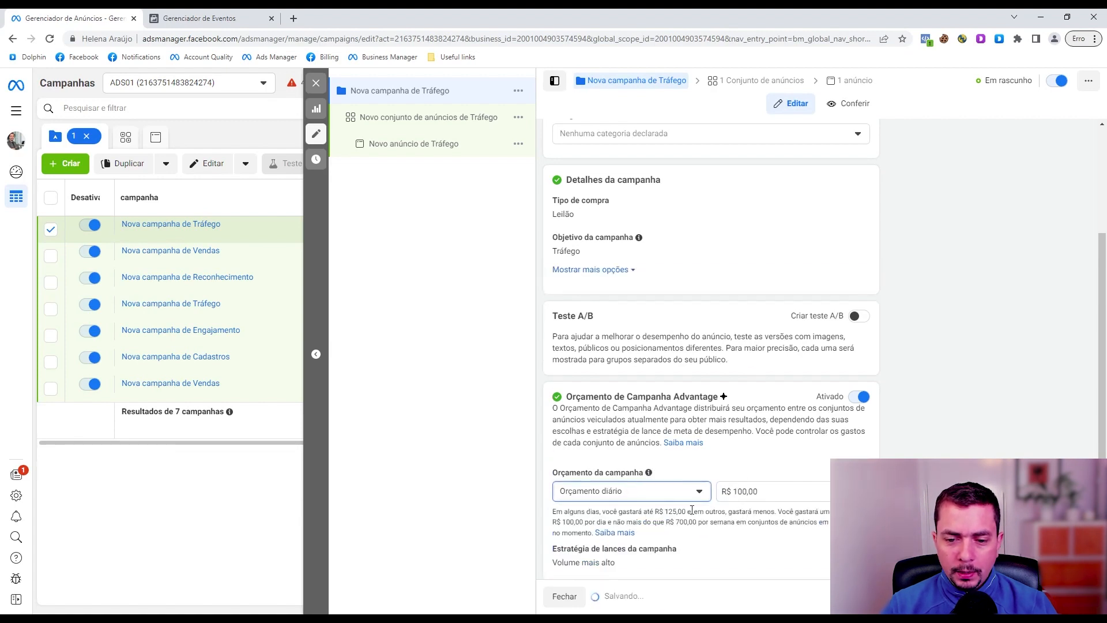
scroll(768, 477, "down", 1)
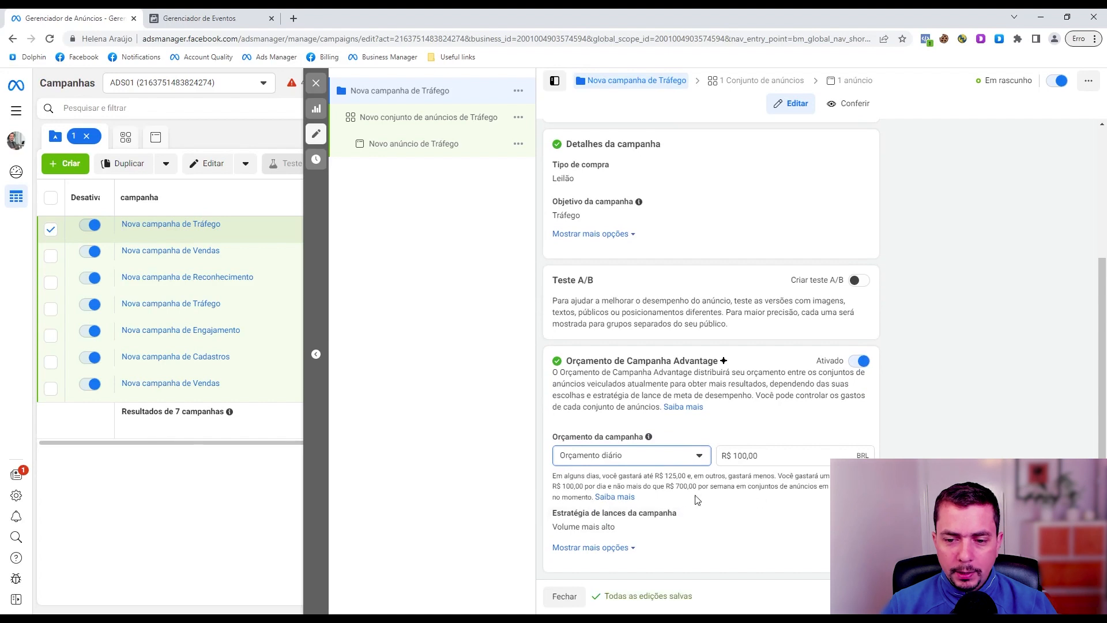
left_click(749, 456)
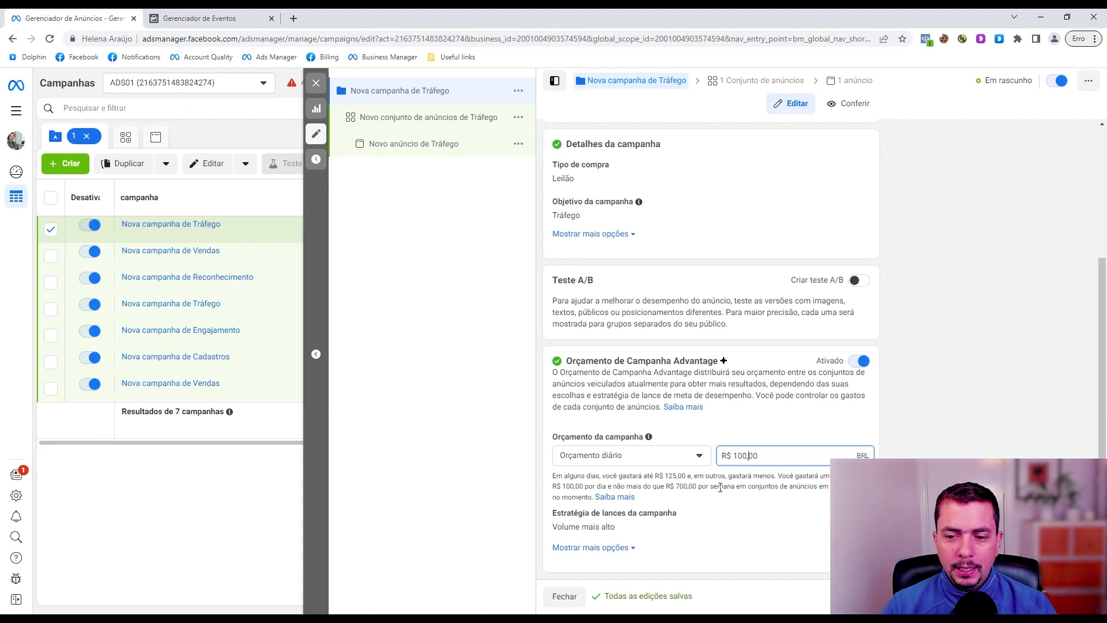
left_click(725, 488)
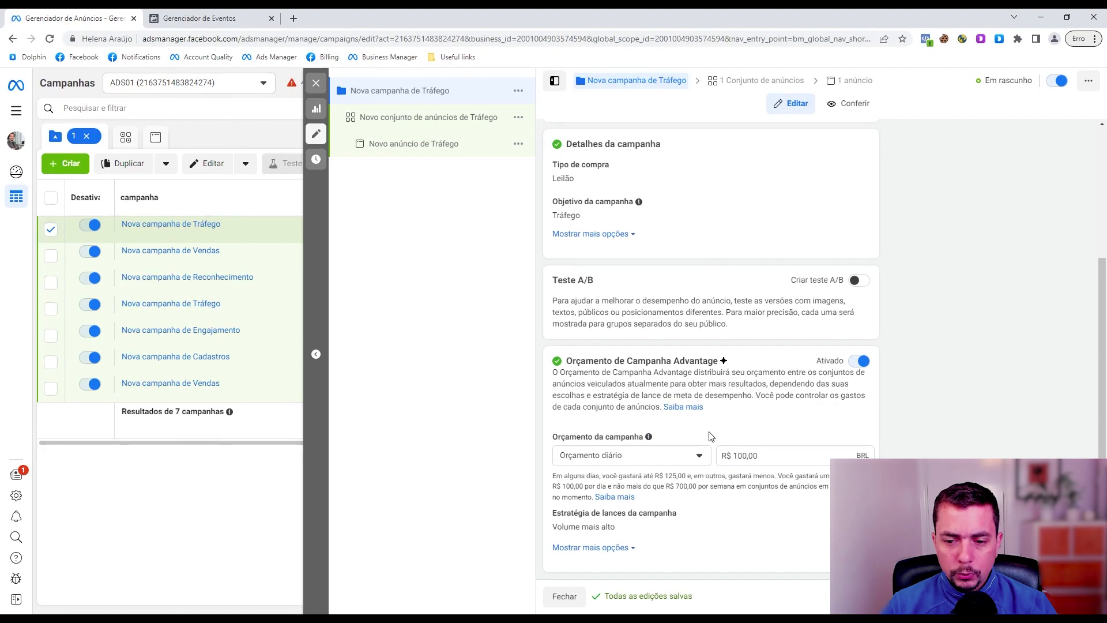
Set the campaign's daily budget to R$ 5,00.
left_click(739, 460)
left_click_drag(732, 459, 745, 459)
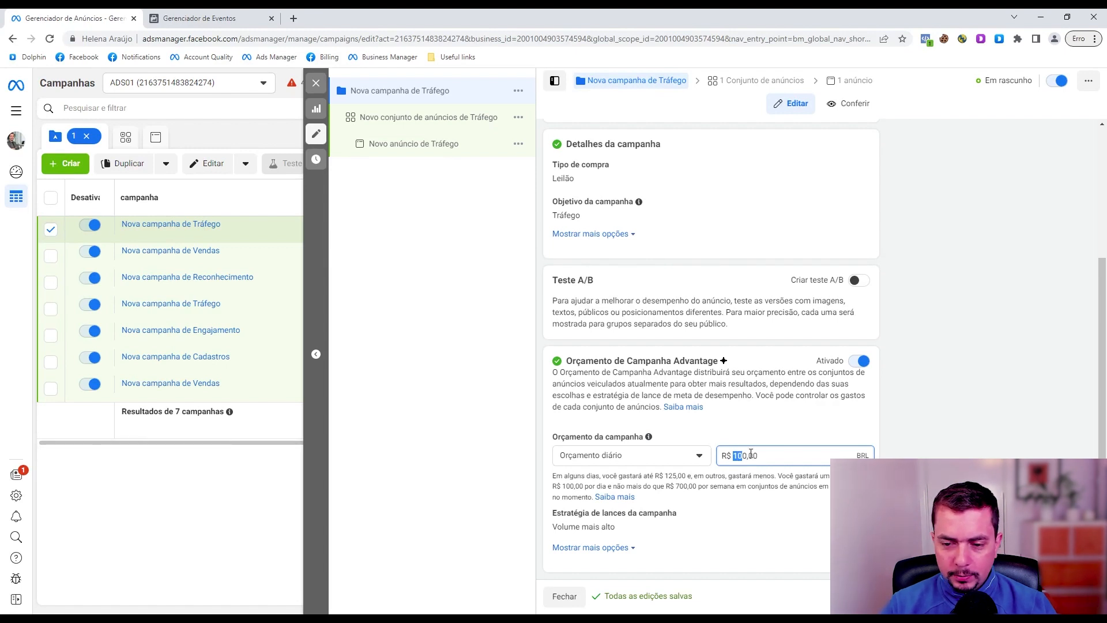
type("5")
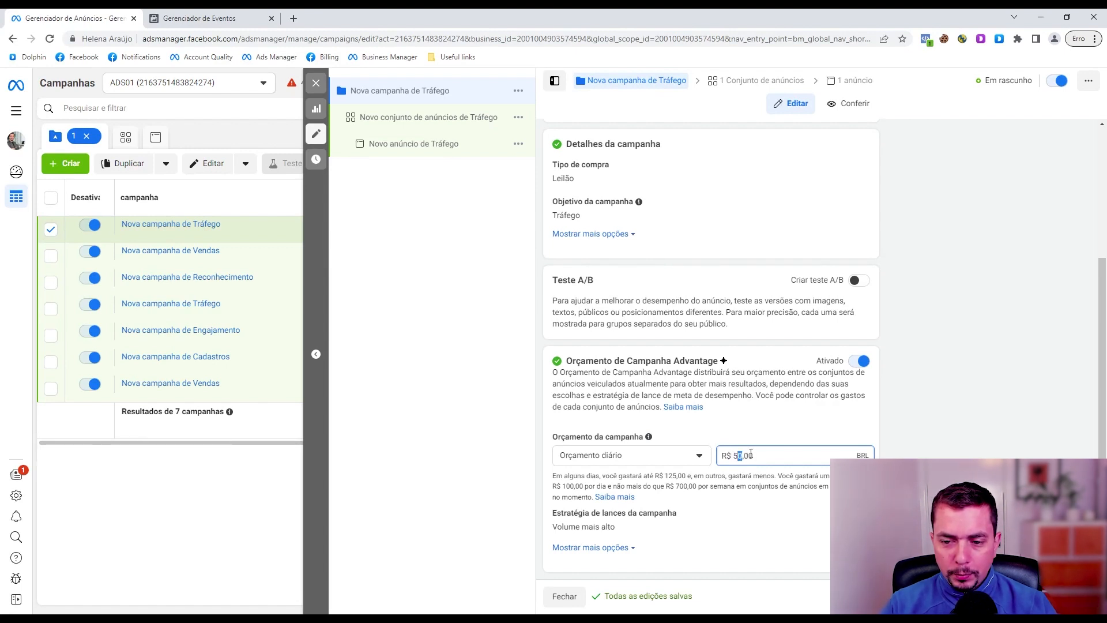
key("BackSpace")
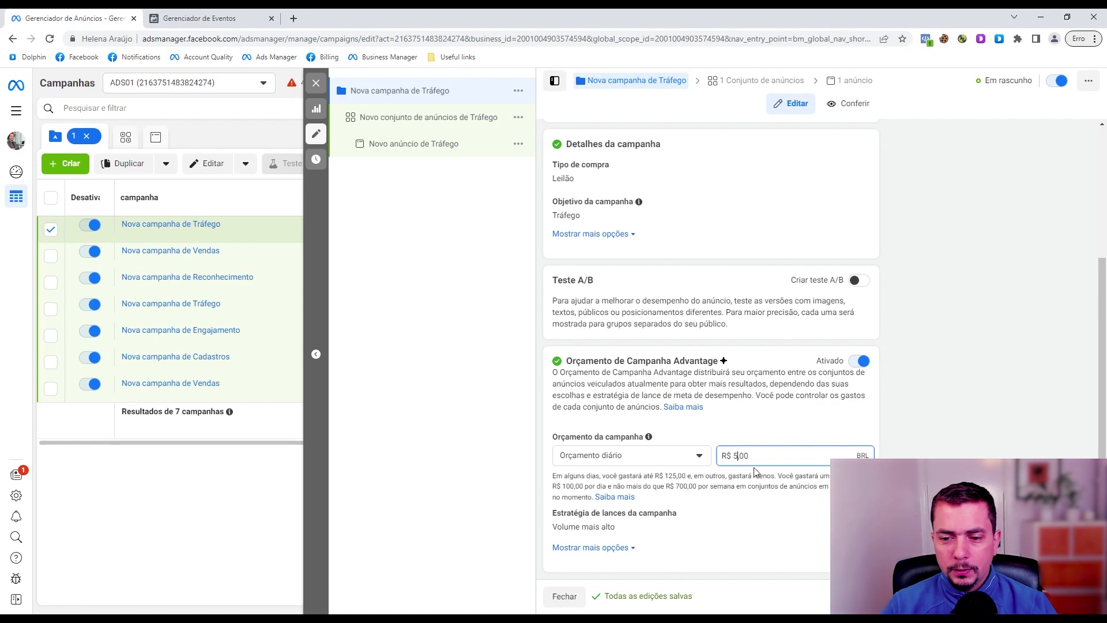
left_click(755, 476)
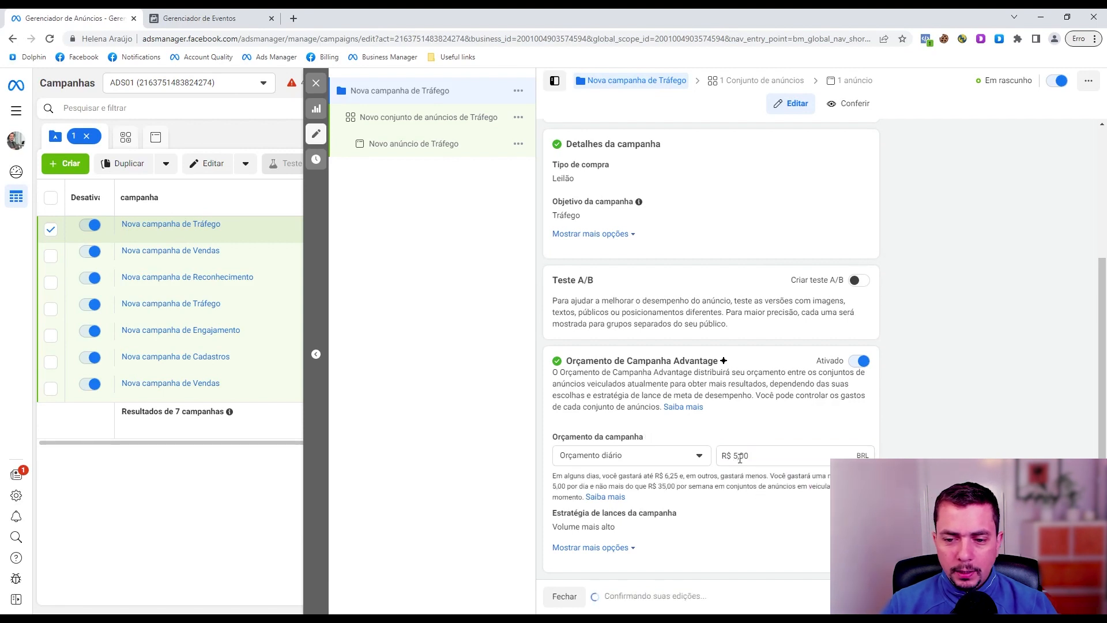
Try lower daily campaign budgets of R$ 4,00 and R$ 4,50.
left_click_drag(733, 459, 740, 460)
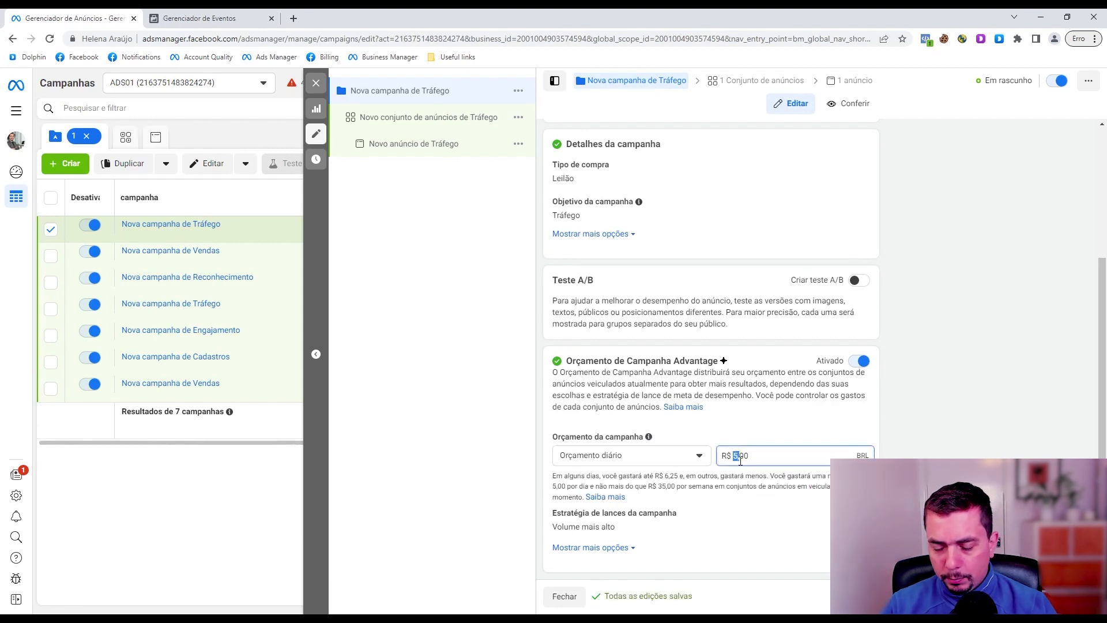
type("4")
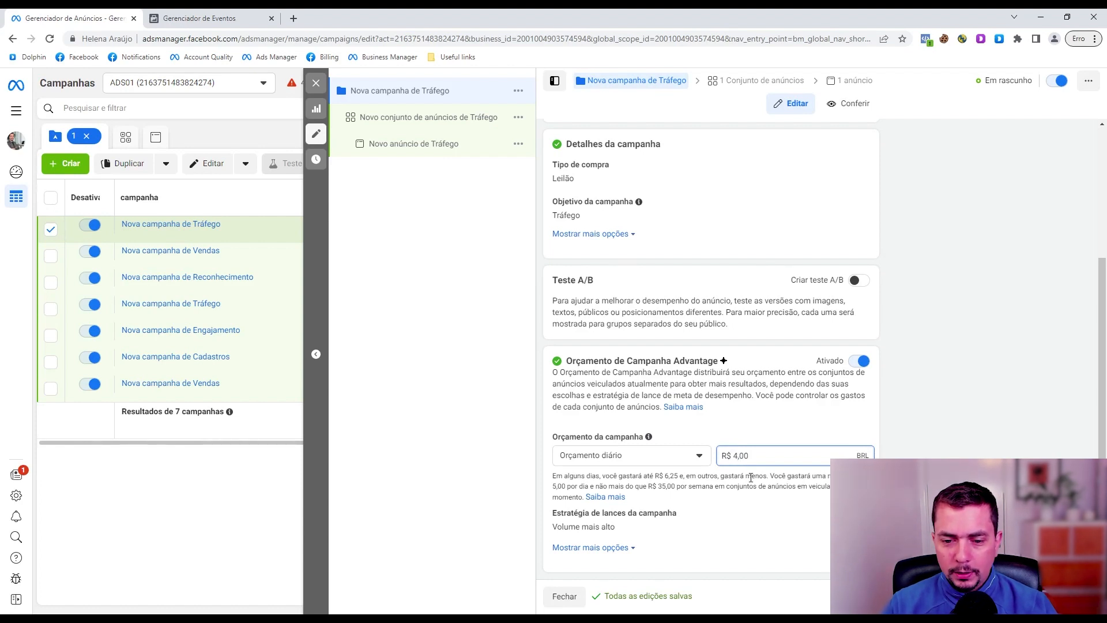
left_click(759, 484)
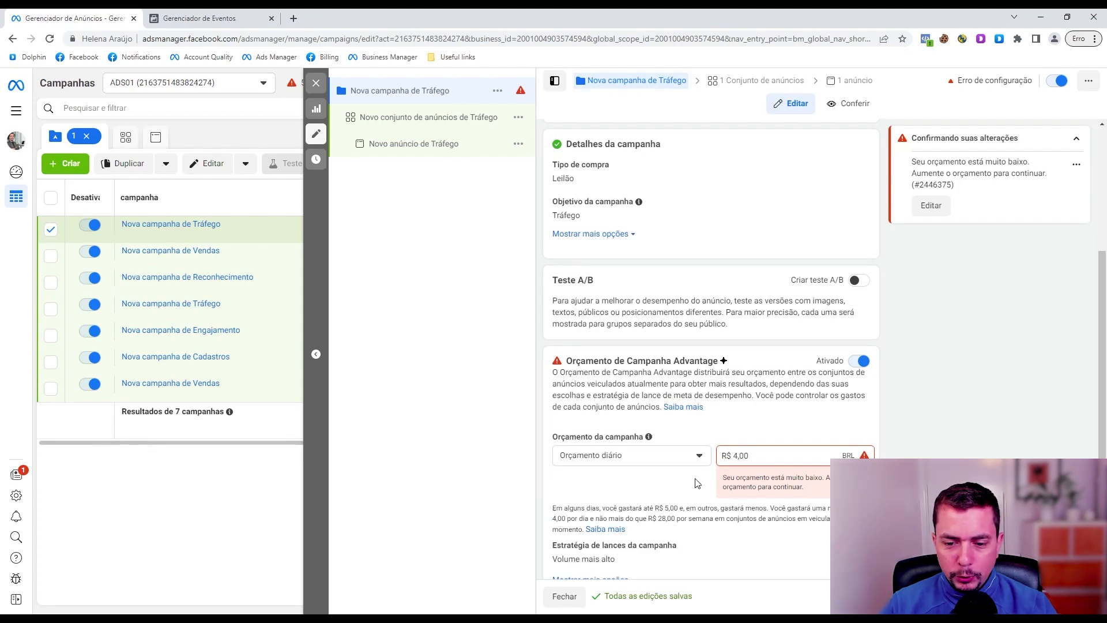
scroll(696, 482, "down", 1)
scroll(695, 473, "up", 1)
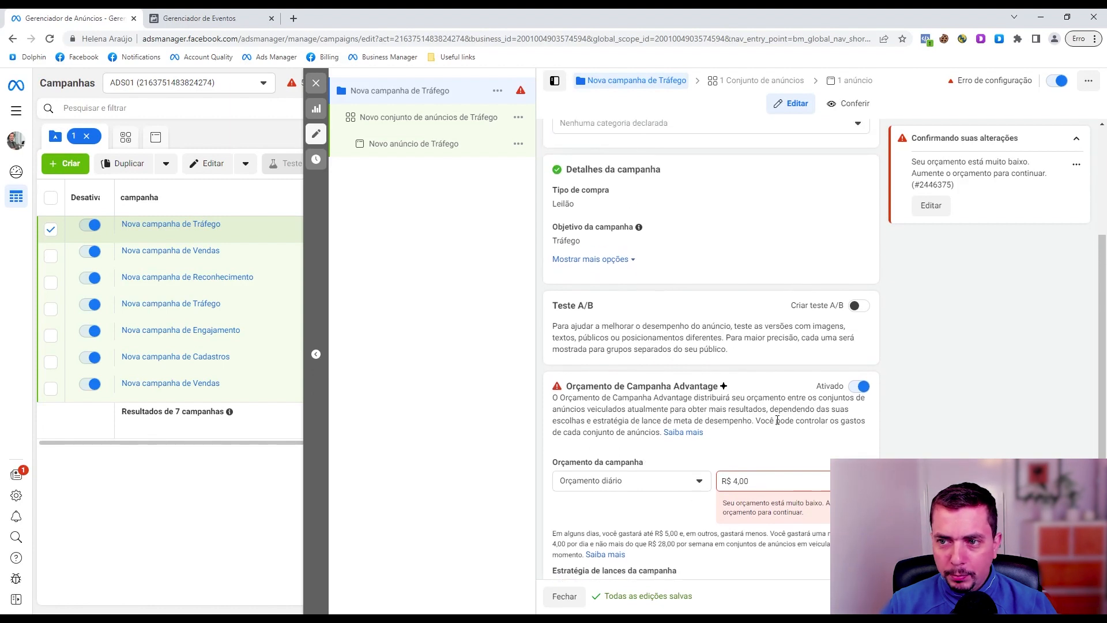
scroll(772, 420, "down", 1)
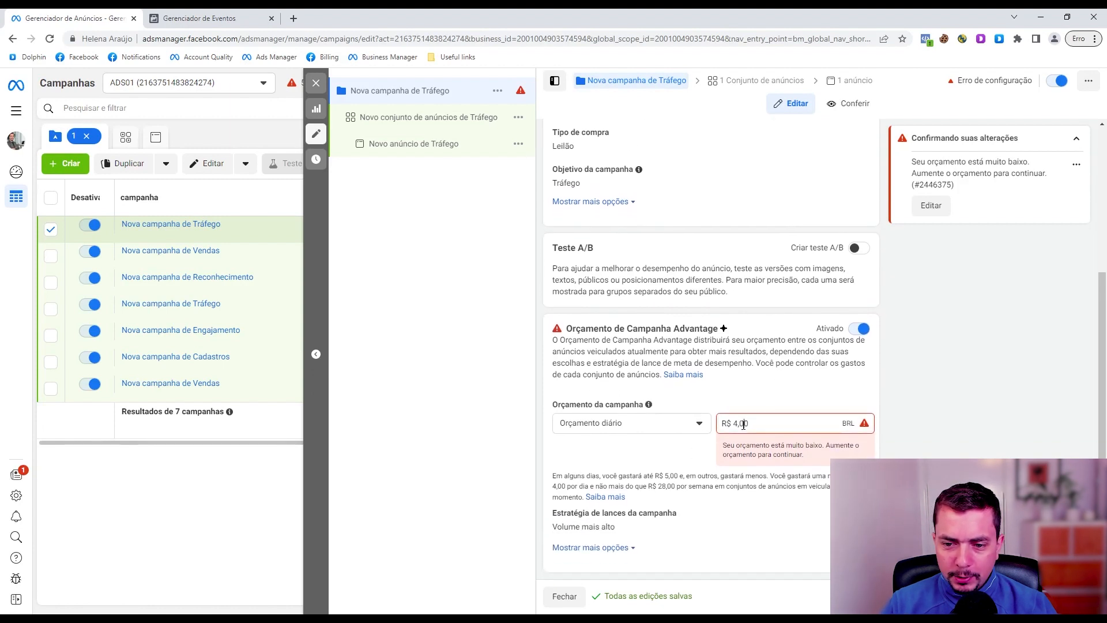
type("5")
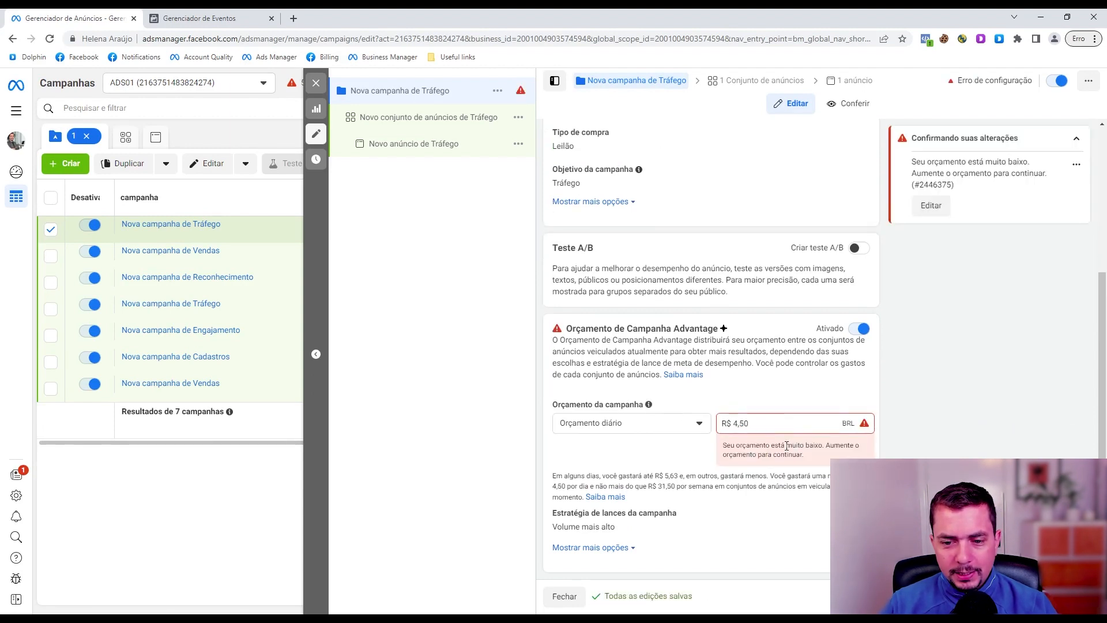
Restore the daily campaign budget to R$ 5,00.
left_click_drag(740, 423, 744, 421)
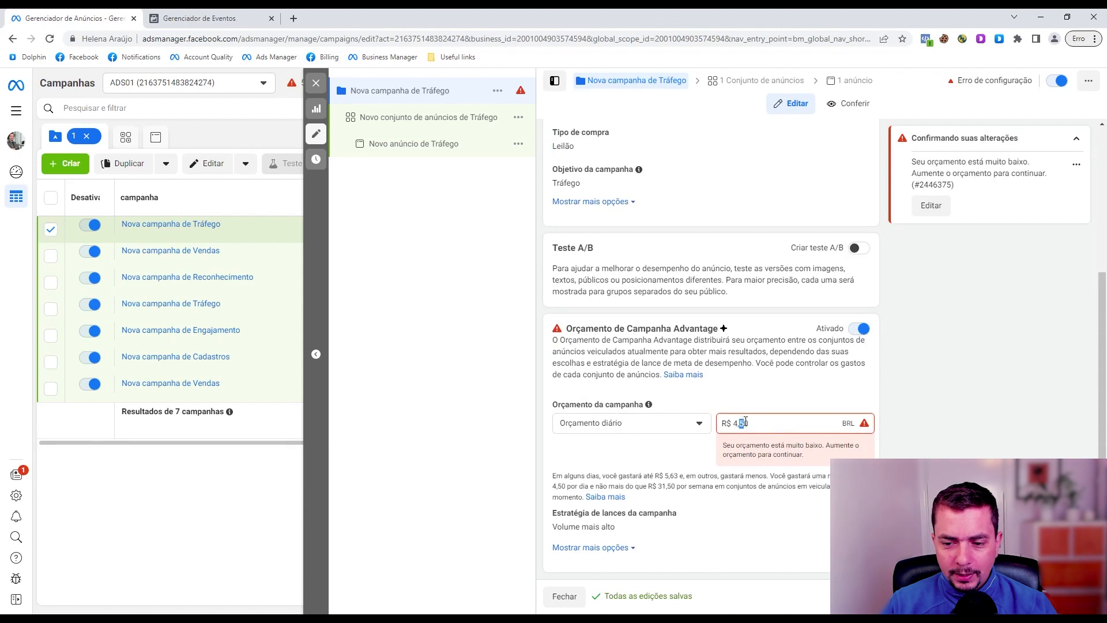
key("BackSpace")
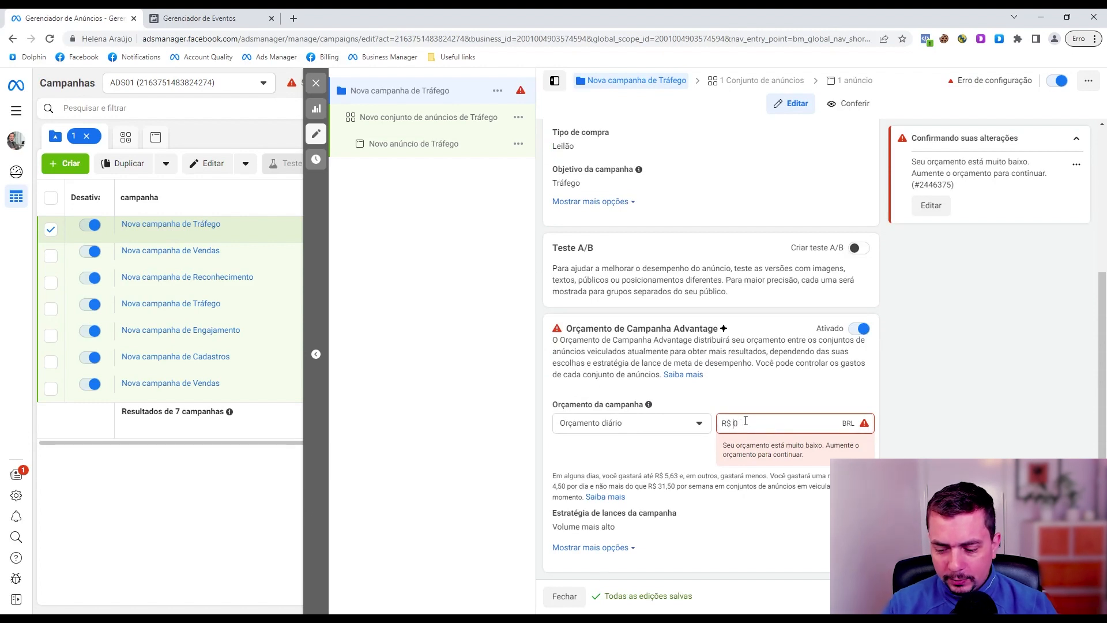
type("5")
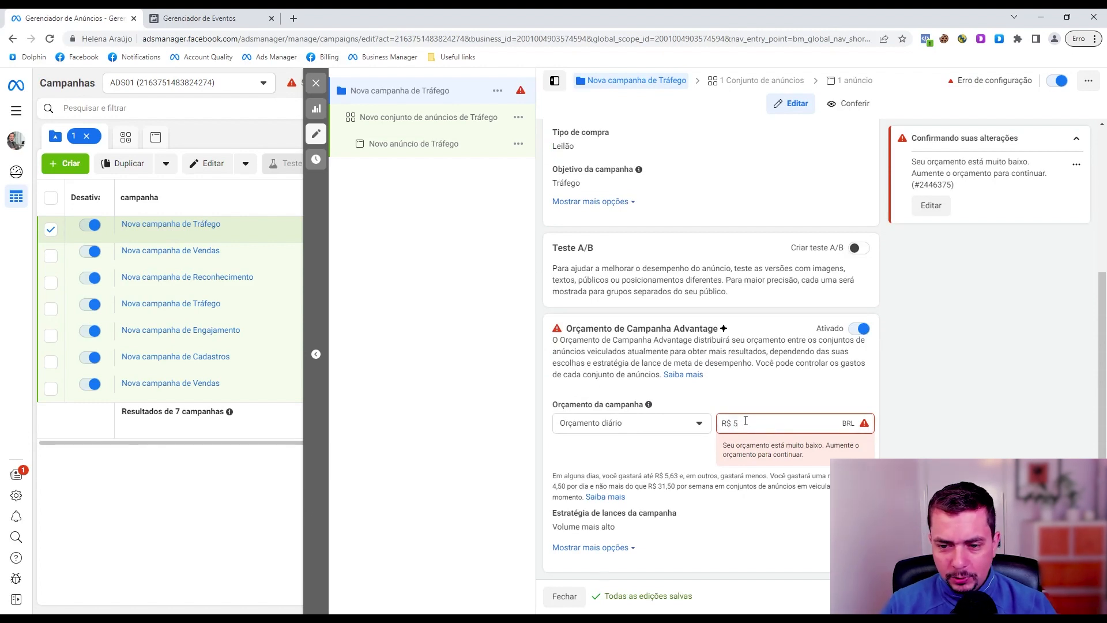
left_click(665, 461)
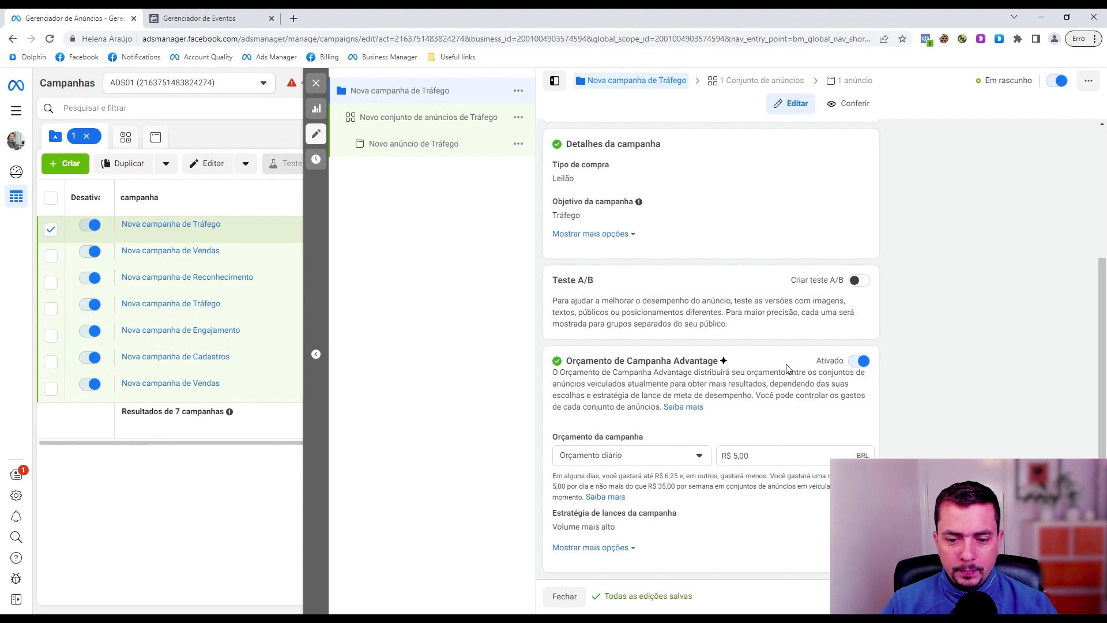
Set the campaign budget type to Orçamento total and enable "Veicular anúncios de acordo com uma programação" in the additional budget options.
left_click(619, 547)
mouse_move(682, 513)
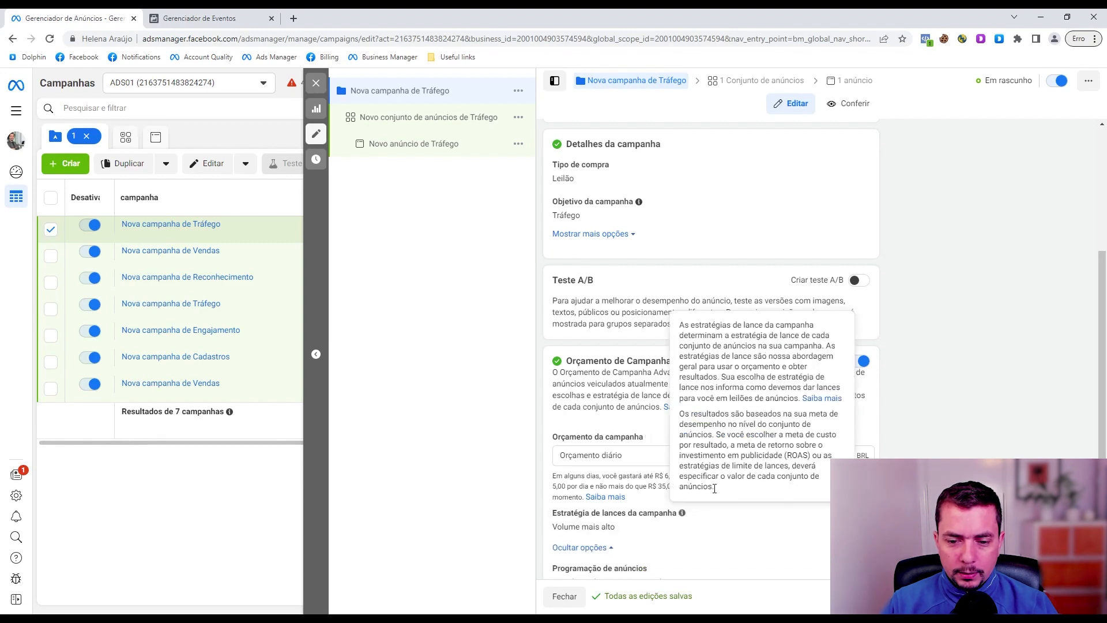
scroll(636, 548, "down", 1)
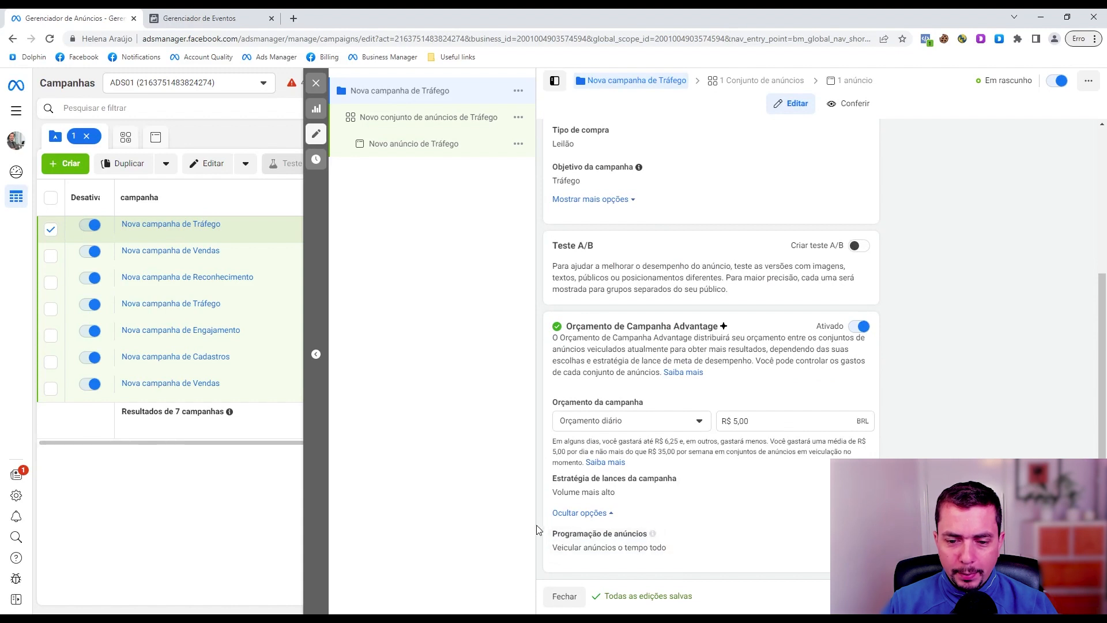
left_click(665, 426)
left_click(603, 466)
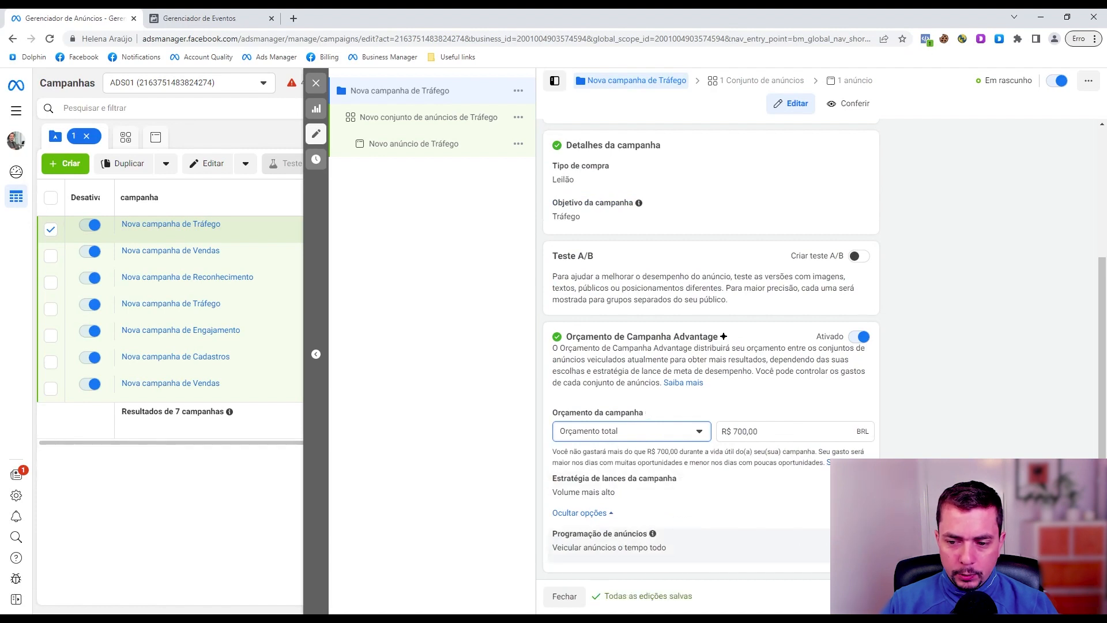
scroll(741, 504, "down", 1)
left_click(559, 546)
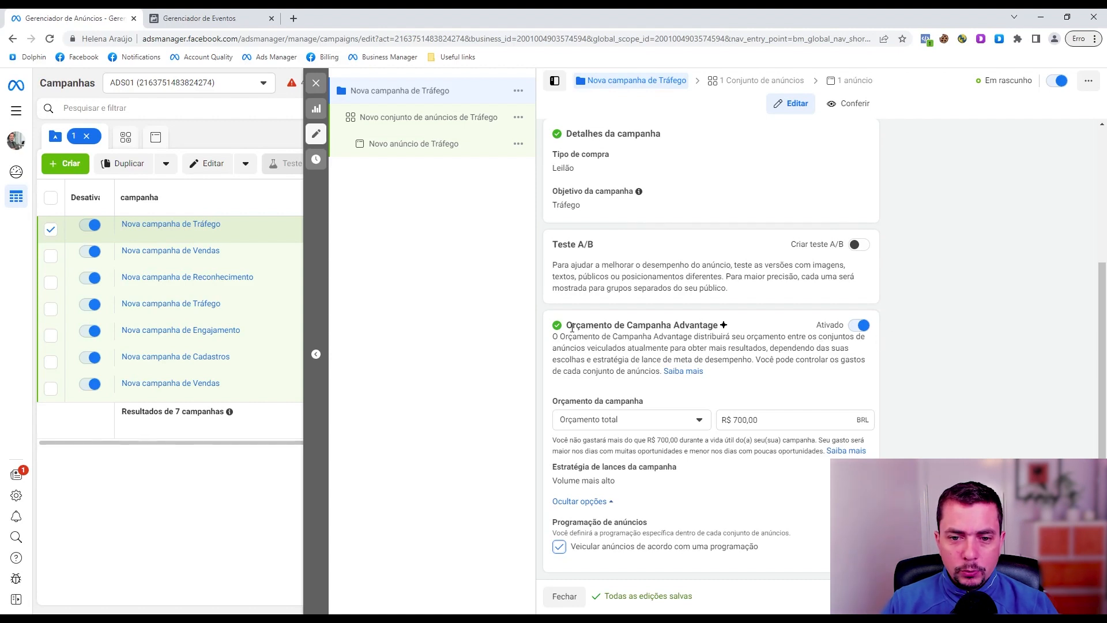
left_click_drag(568, 327, 718, 325)
left_click(727, 333)
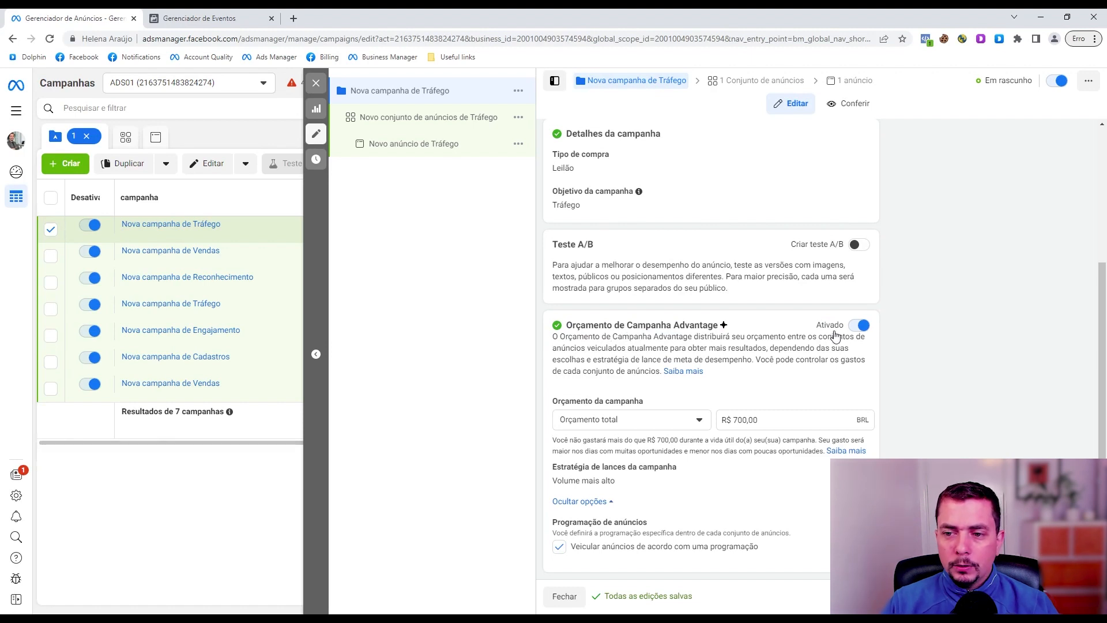
Turn off Orçamento de Campanha Advantage and go to the ad set's Orçamento e programação settings.
left_click(858, 326)
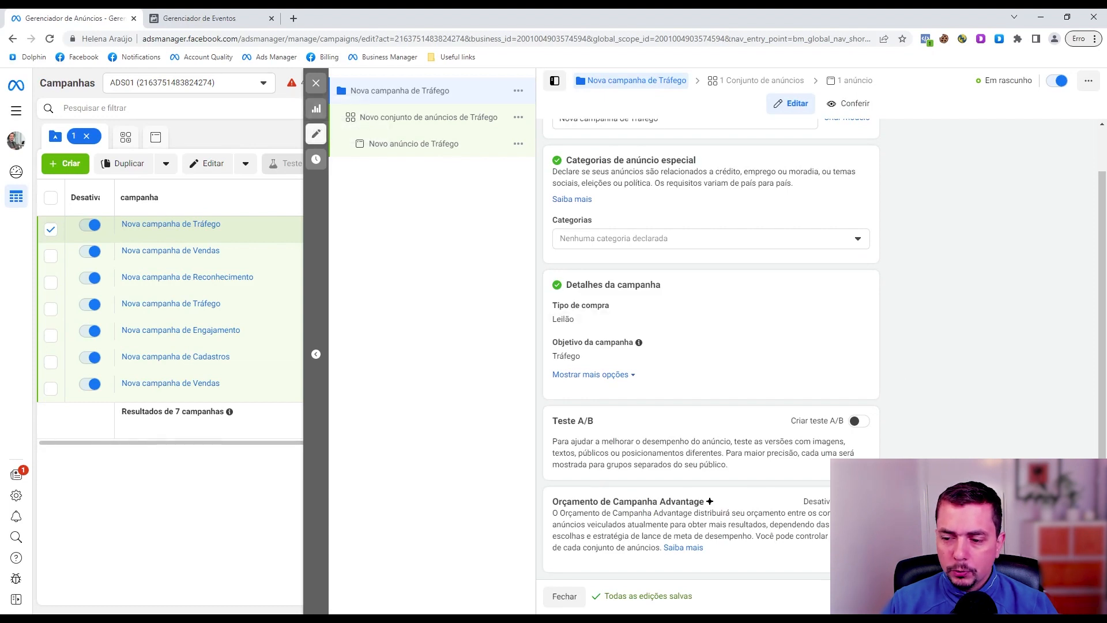
left_click(1075, 596)
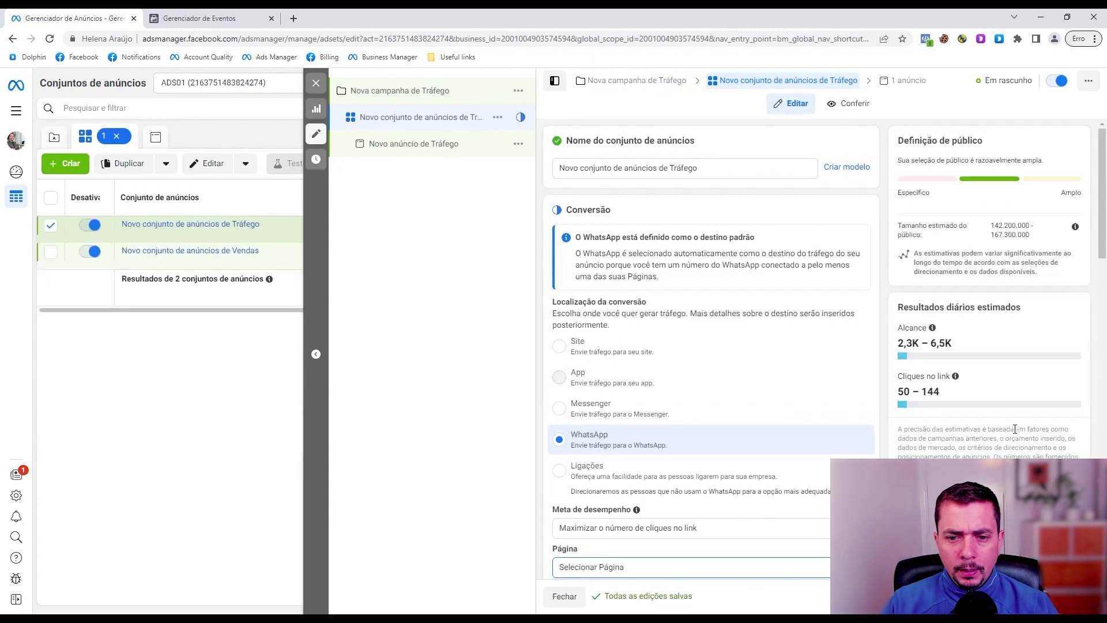
scroll(754, 390, "down", 9)
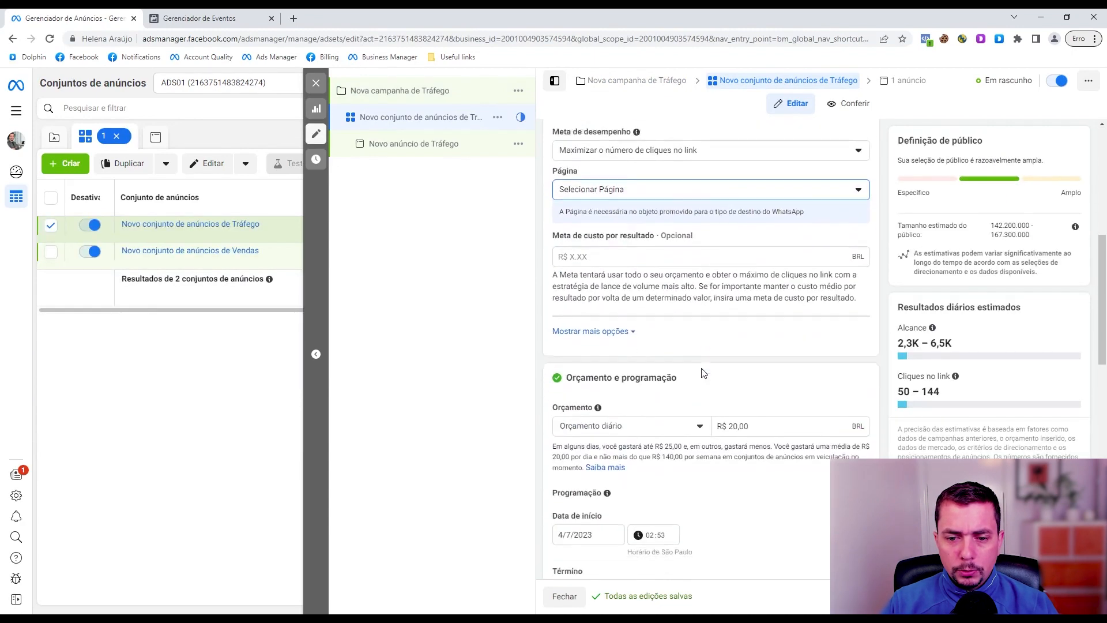
scroll(749, 340, "down", 2)
scroll(732, 294, "up", 1)
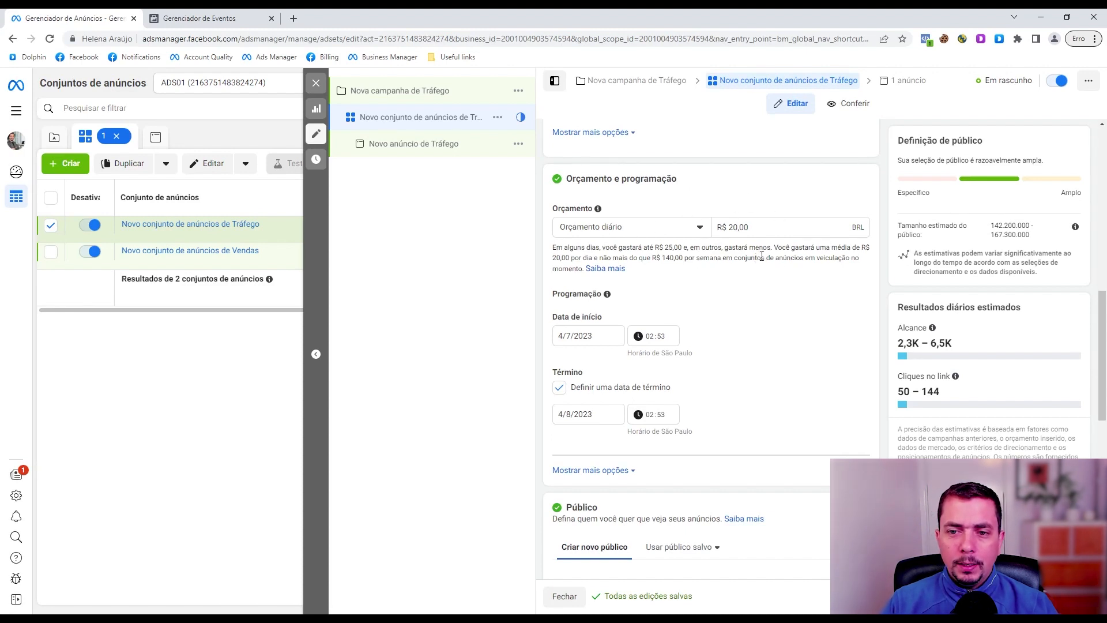
Switch the ad set's budget type to Orçamento total, back to Orçamento diário, and again to Orçamento total.
left_click(699, 227)
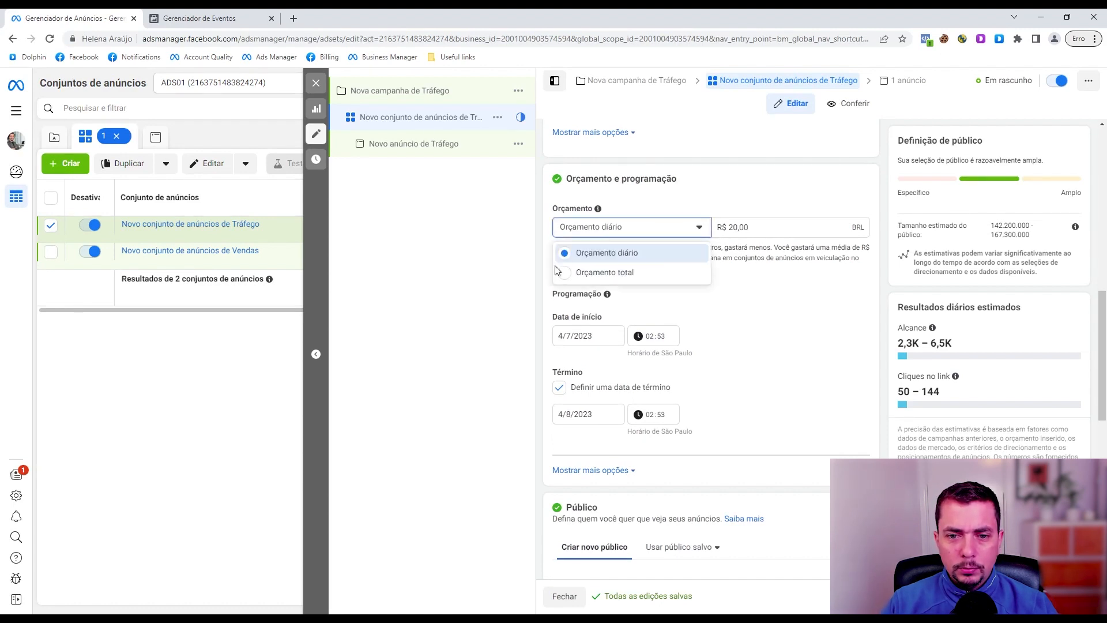
left_click(619, 273)
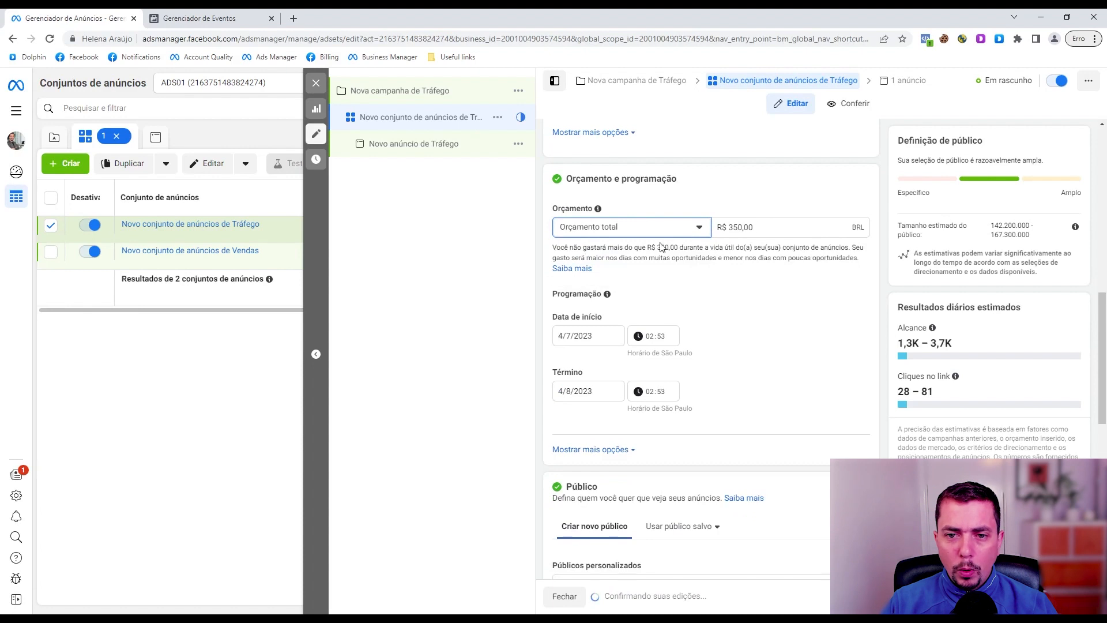
left_click(649, 232)
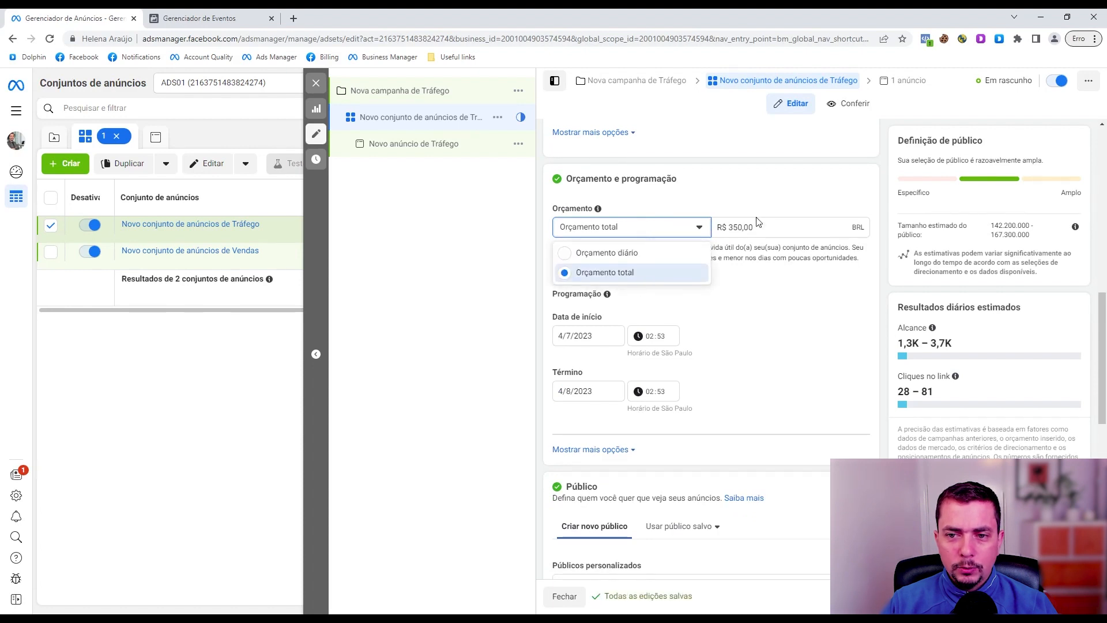
left_click(754, 241)
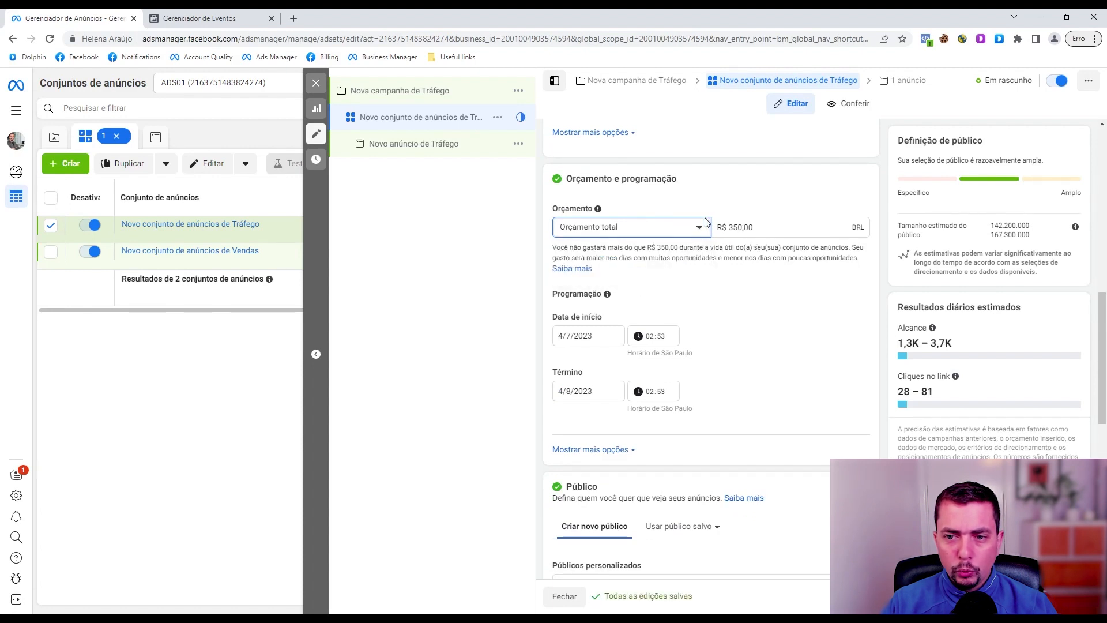
left_click(600, 230)
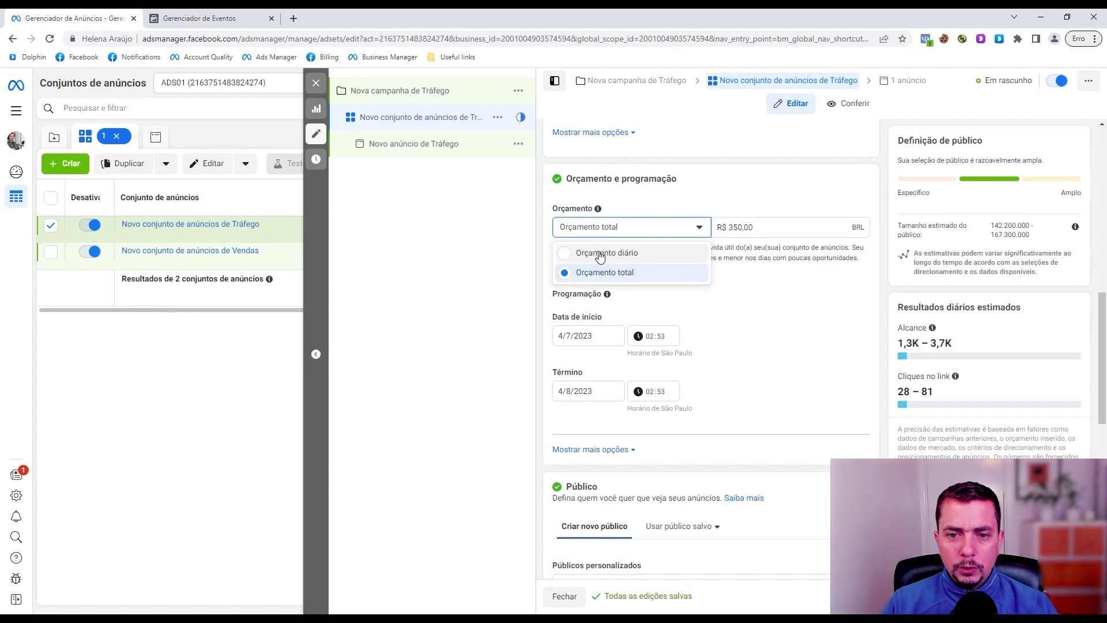
left_click(599, 255)
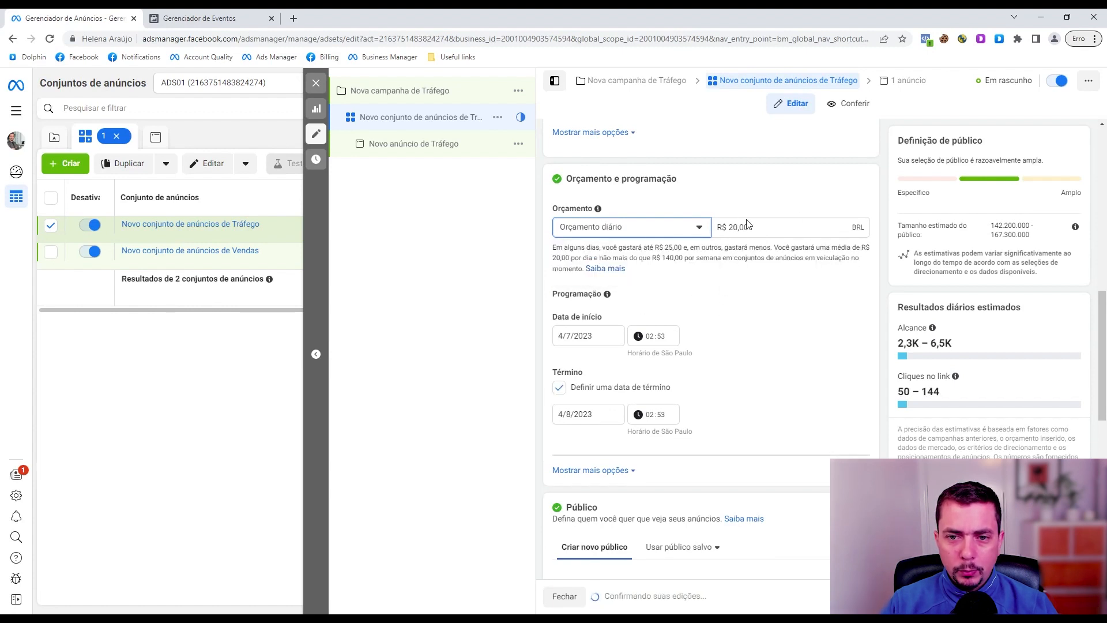
left_click(692, 226)
left_click(605, 272)
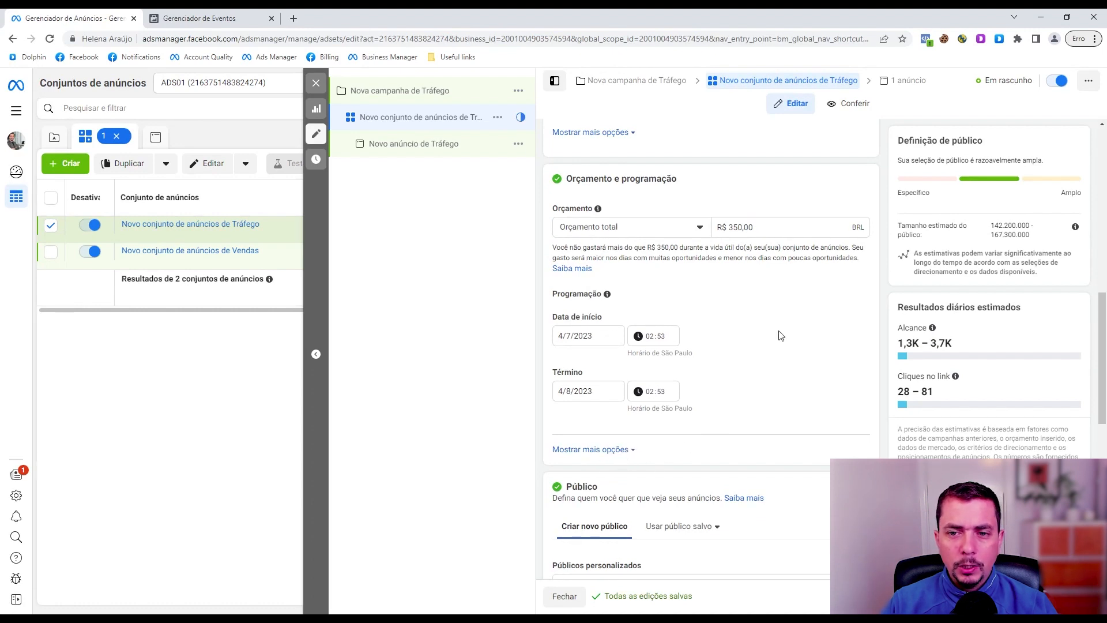
Set the ad set's budget type to Orçamento diário and disable "Definir uma data de término".
left_click(618, 230)
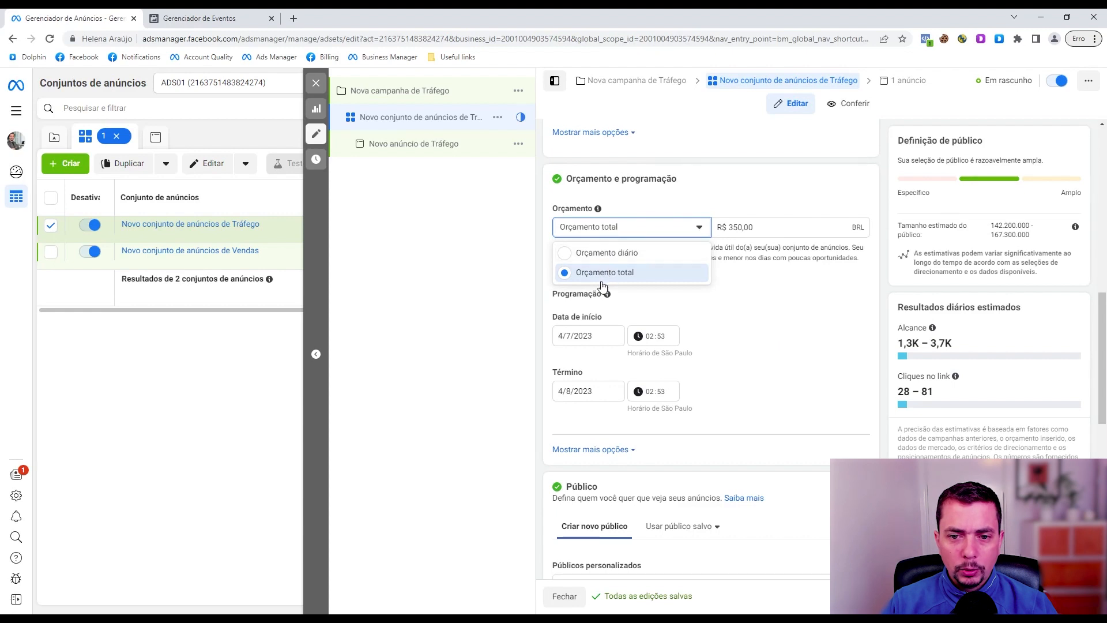
left_click(611, 252)
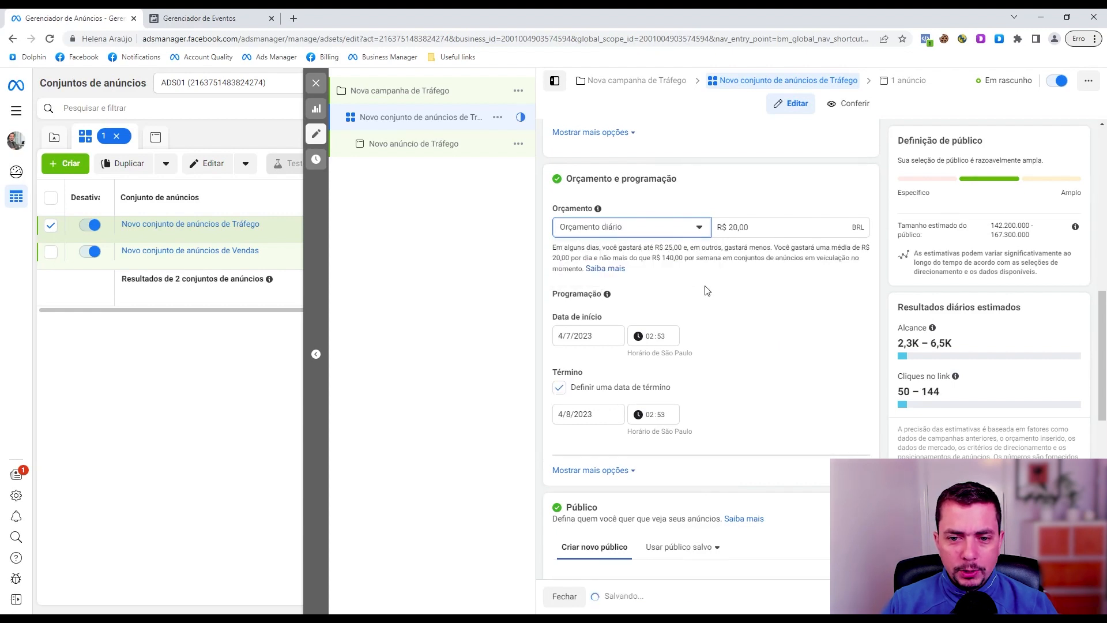
left_click(558, 388)
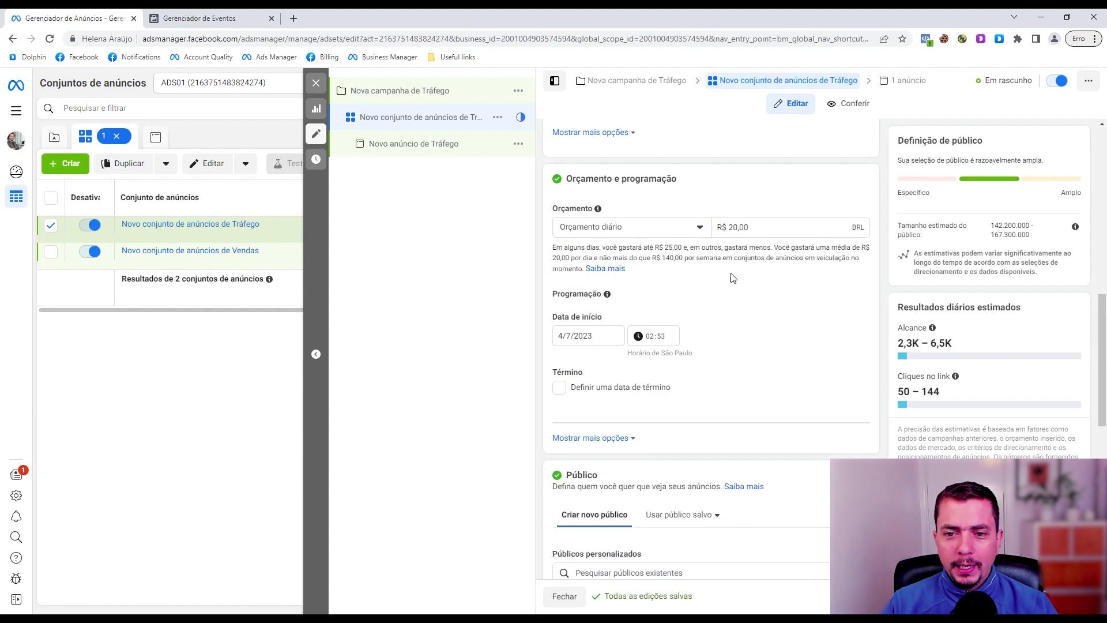
Set the ad set's daily budget to R$ 5,00.
scroll(741, 269, "up", 1)
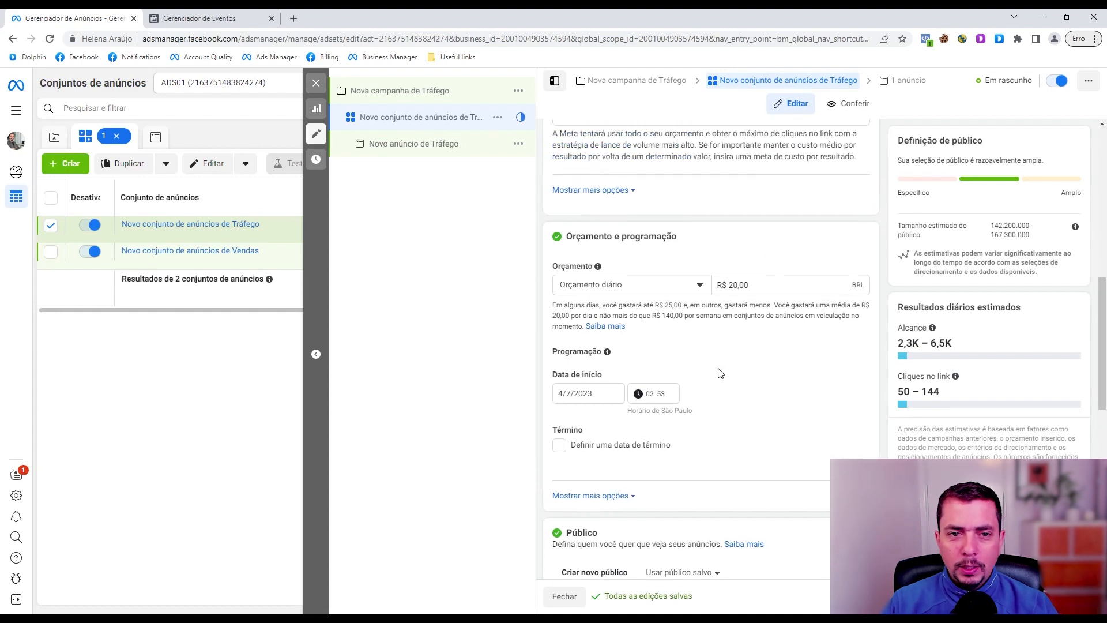
left_click(738, 285)
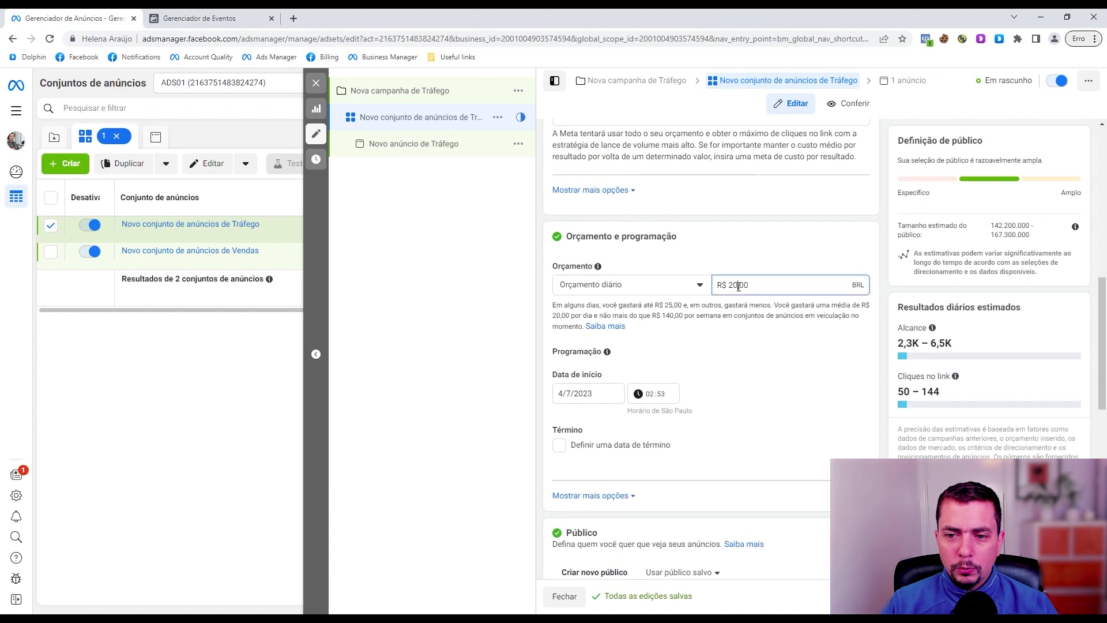
left_click_drag(739, 285, 729, 285)
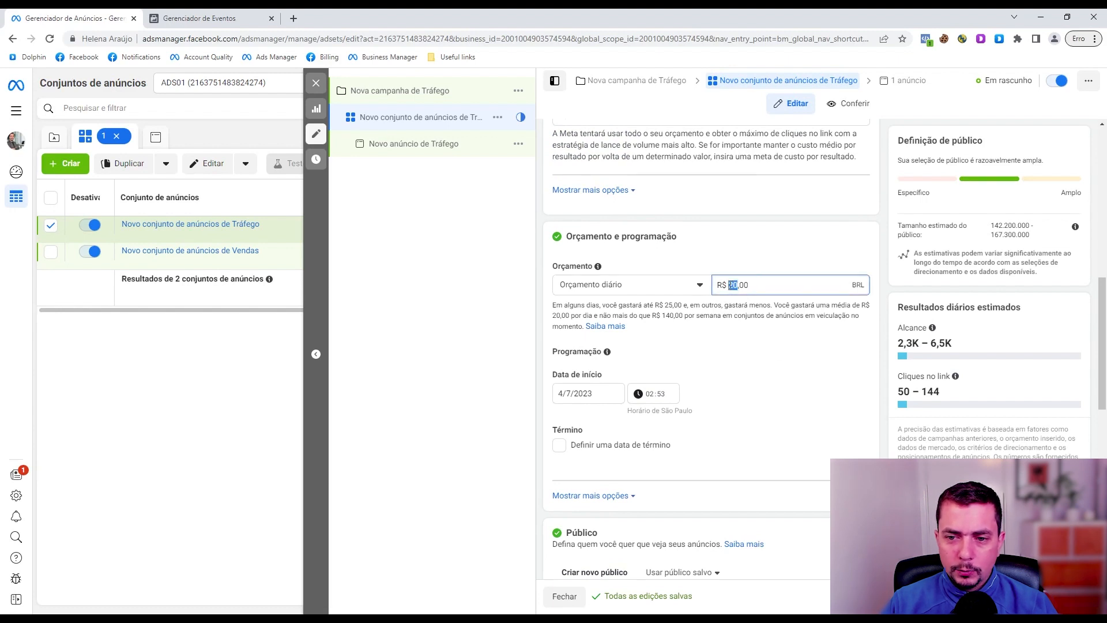
type("5")
left_click(757, 307)
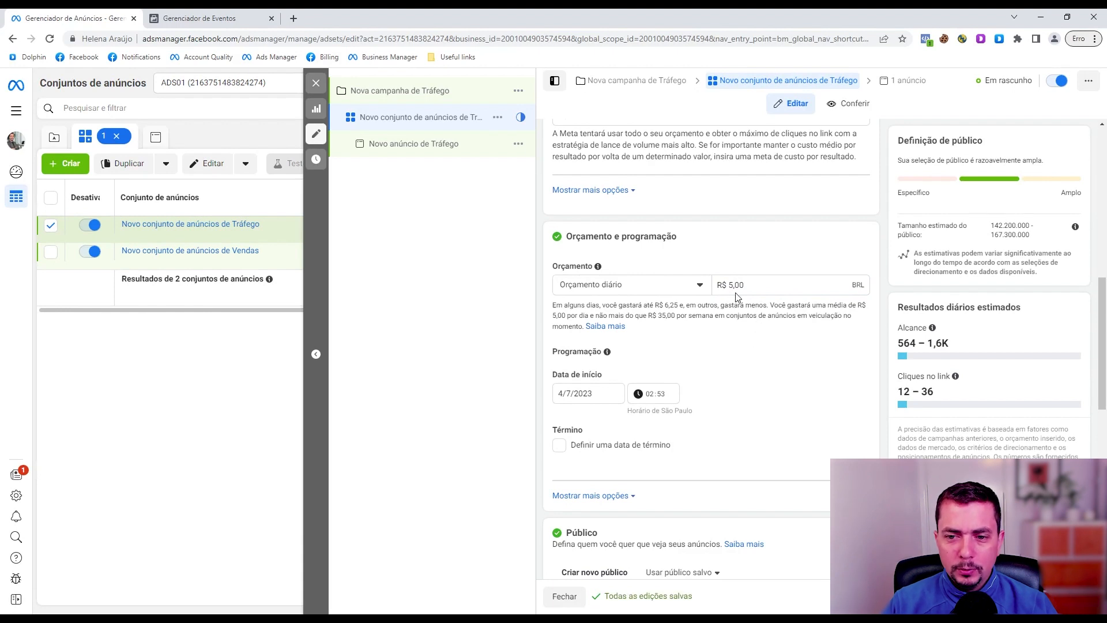
Try lower ad set daily budgets of R$ 4,00 and R$ 4,50.
mouse_move(736, 285)
left_mouse_down()
mouse_move(755, 287)
mouse_move(734, 282)
left_mouse_up()
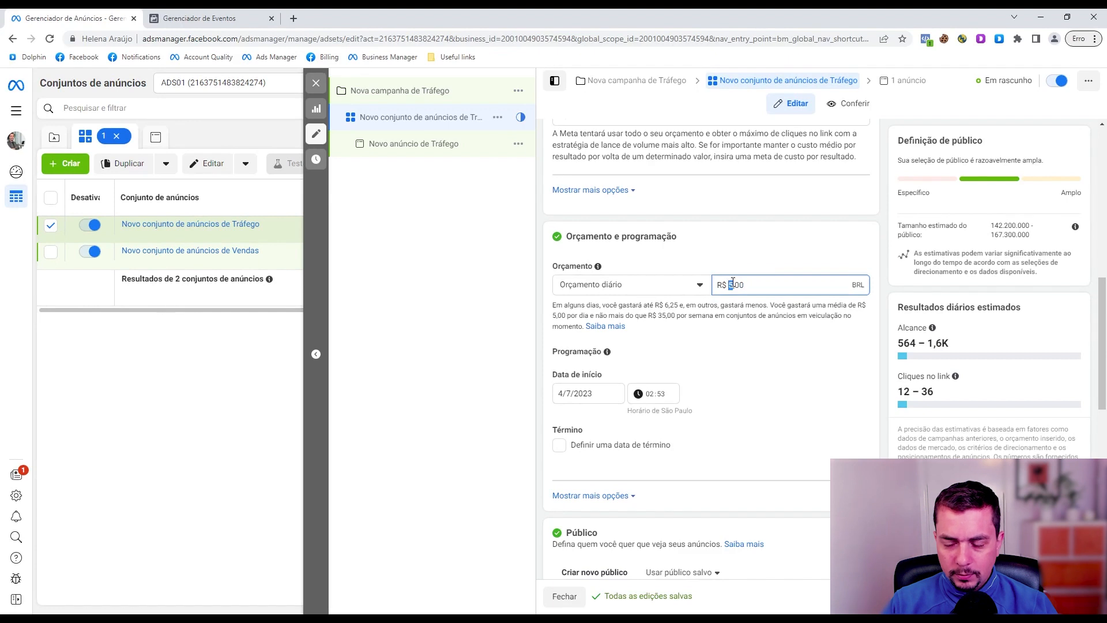
type("4")
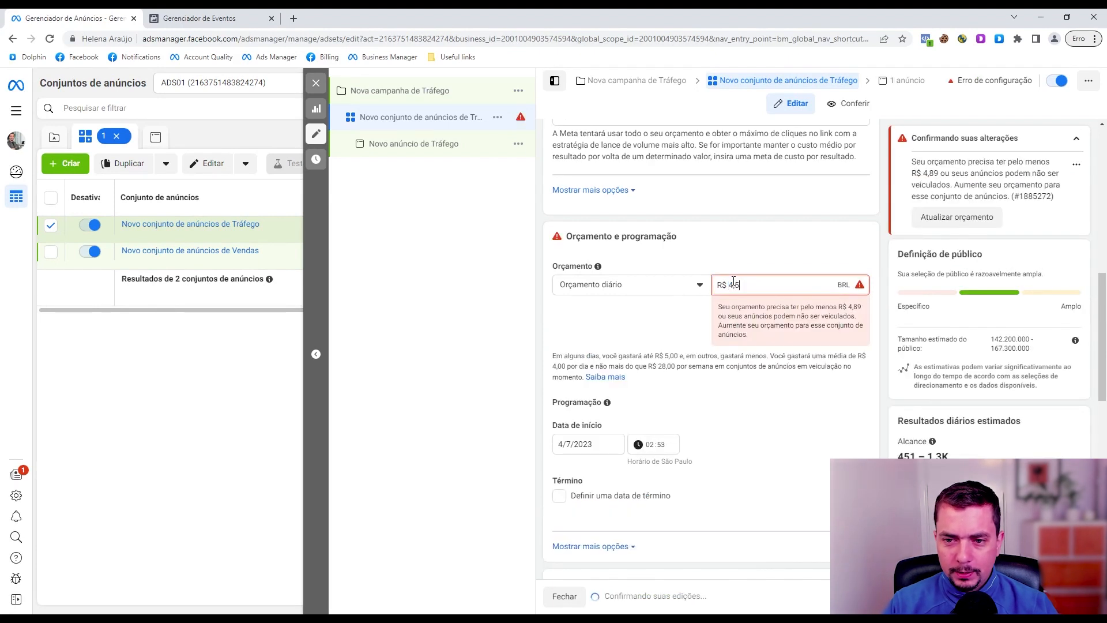
type("50")
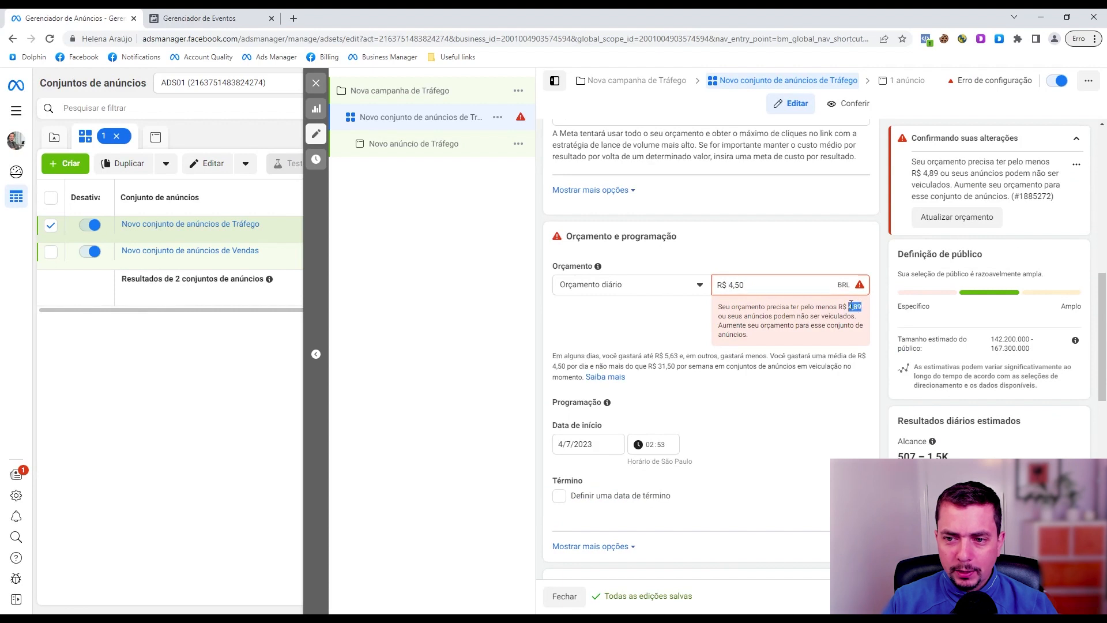
Raise the ad set's daily budget to R$ 4,89 and to R$ 4,91.
left_click(739, 286)
key("Delete")
key("BackSpace")
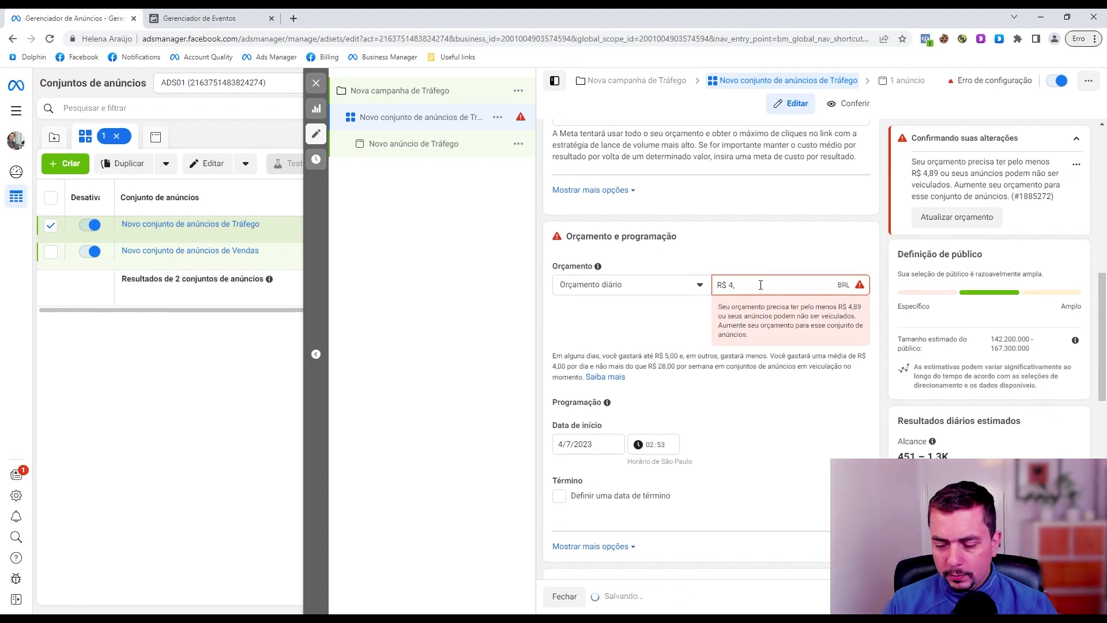
type("89")
key("shift+Left")
key("shift+Left")
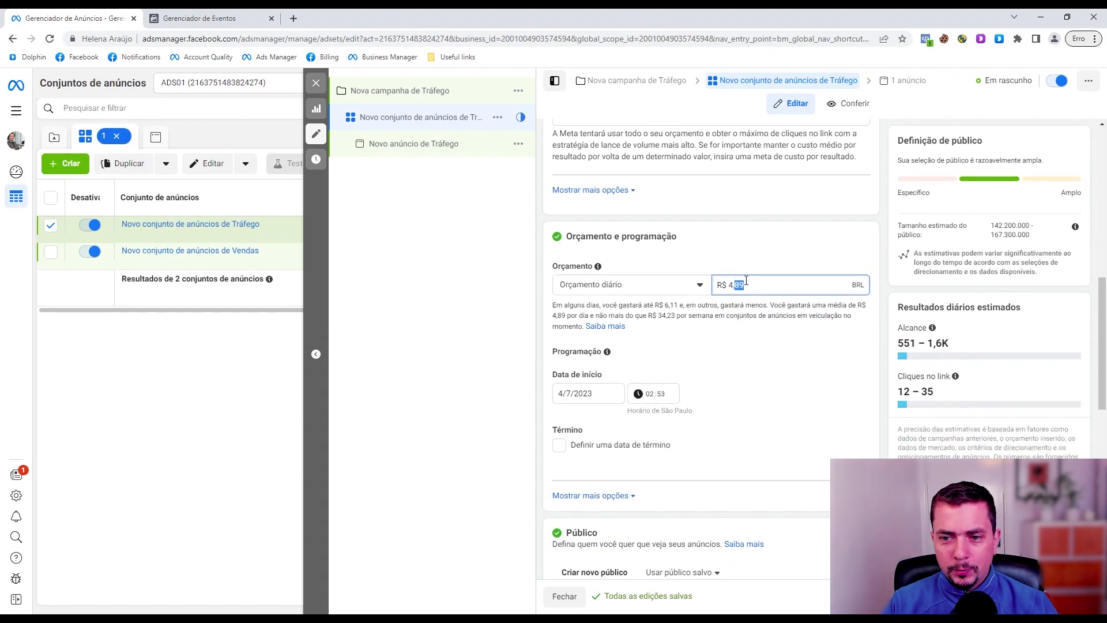
type("91")
left_click(796, 349)
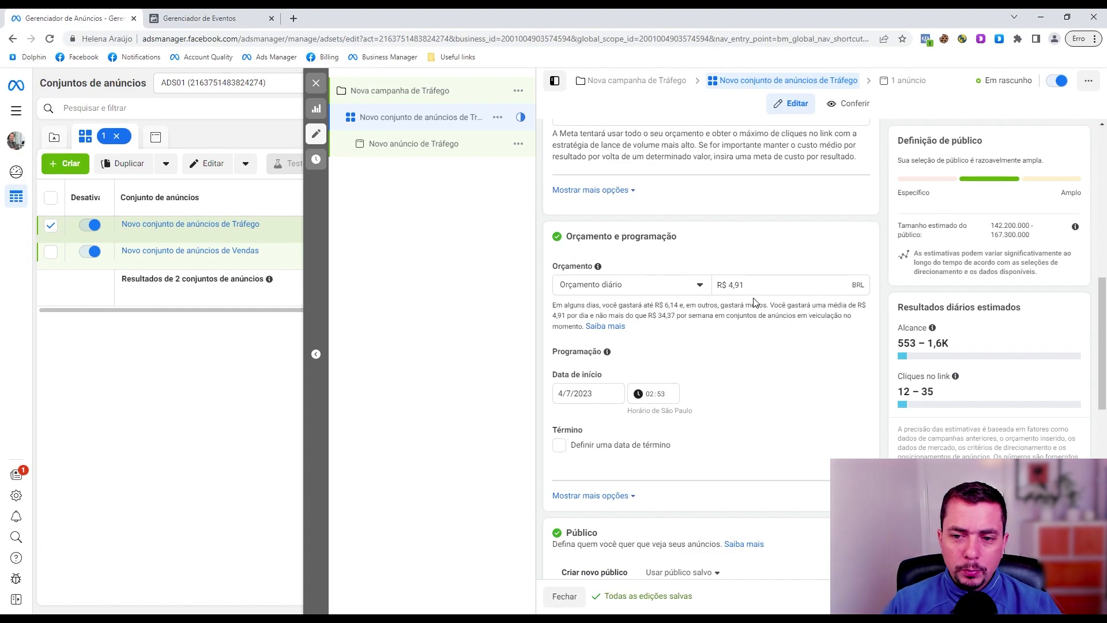
Set the ad set's daily budget to R$ 100,00.
double_click(733, 284)
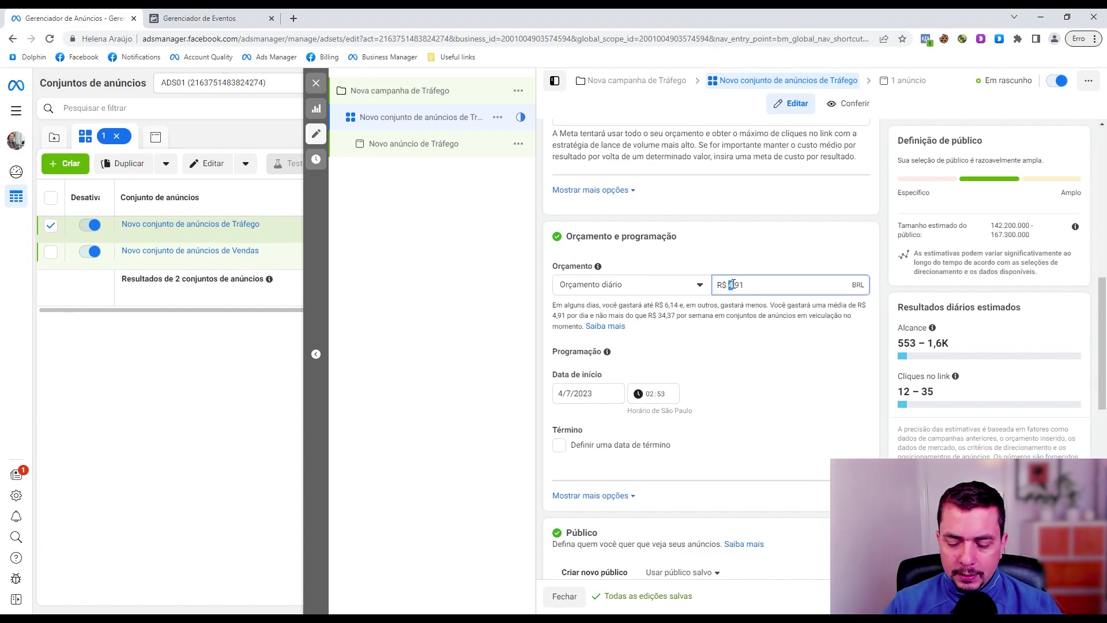
type("100")
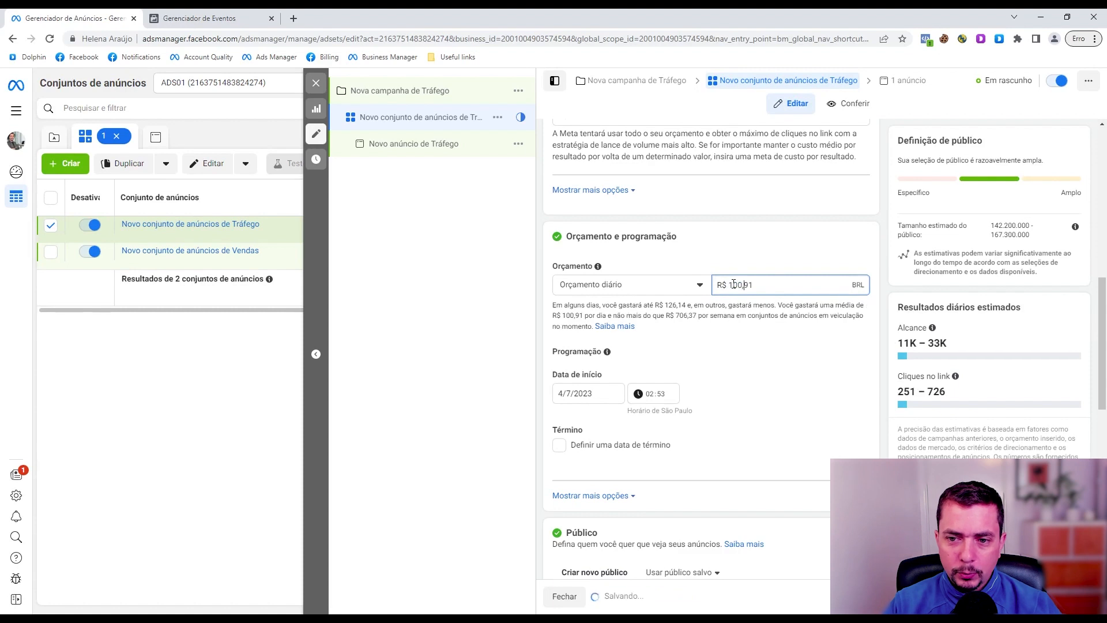
key("Right")
key("shift+Right")
key("shift+Right")
type("00")
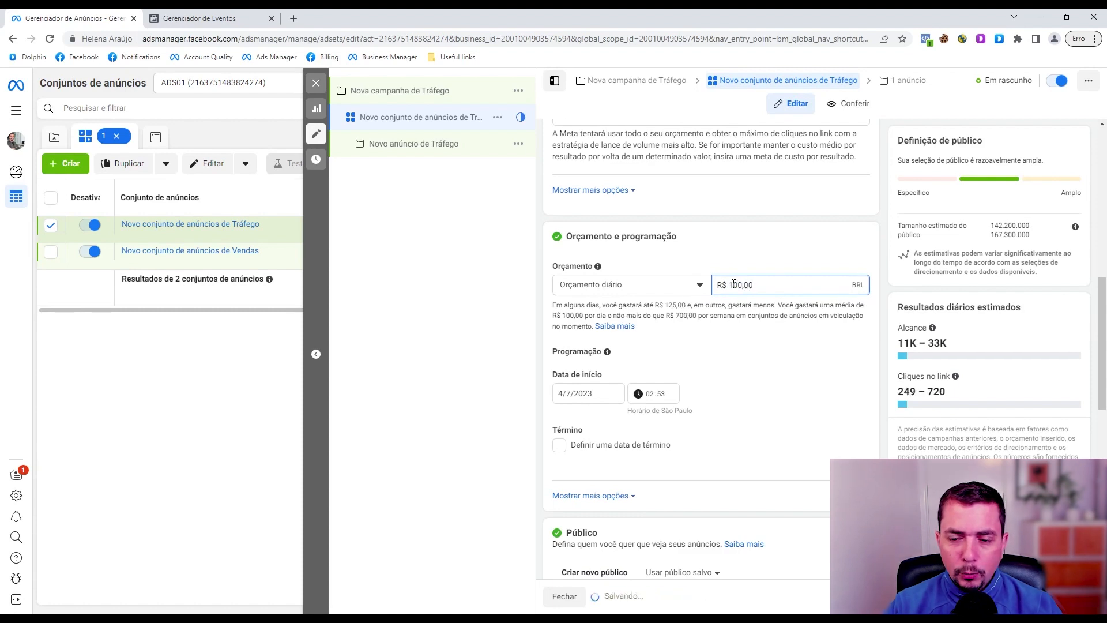
left_click(732, 314)
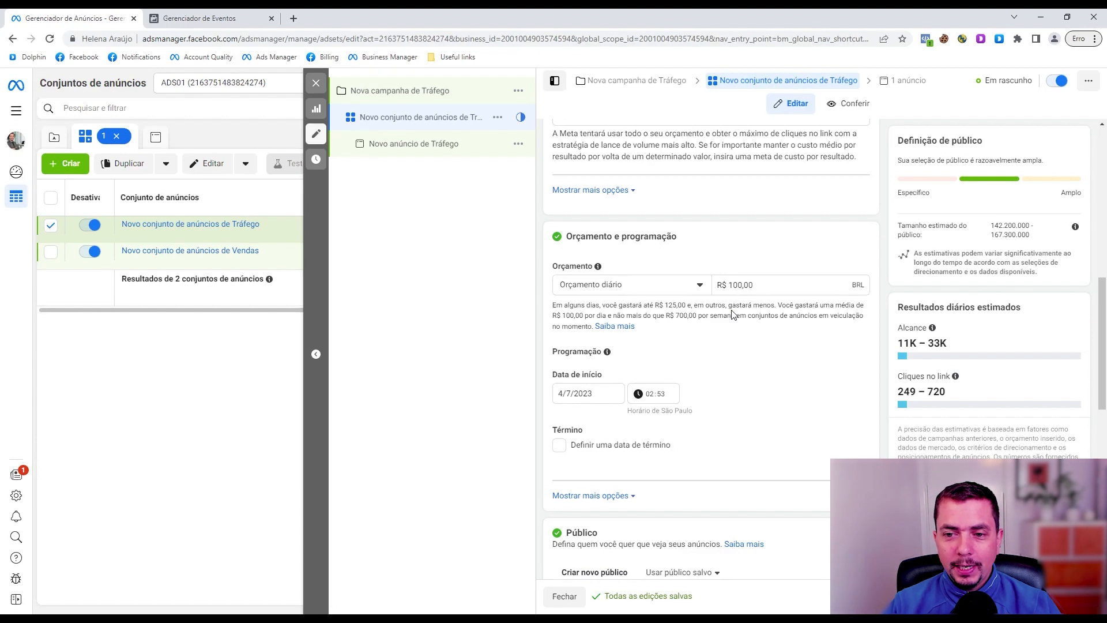
Lower the ad set's daily budget to R$ 17,00.
left_click(739, 284)
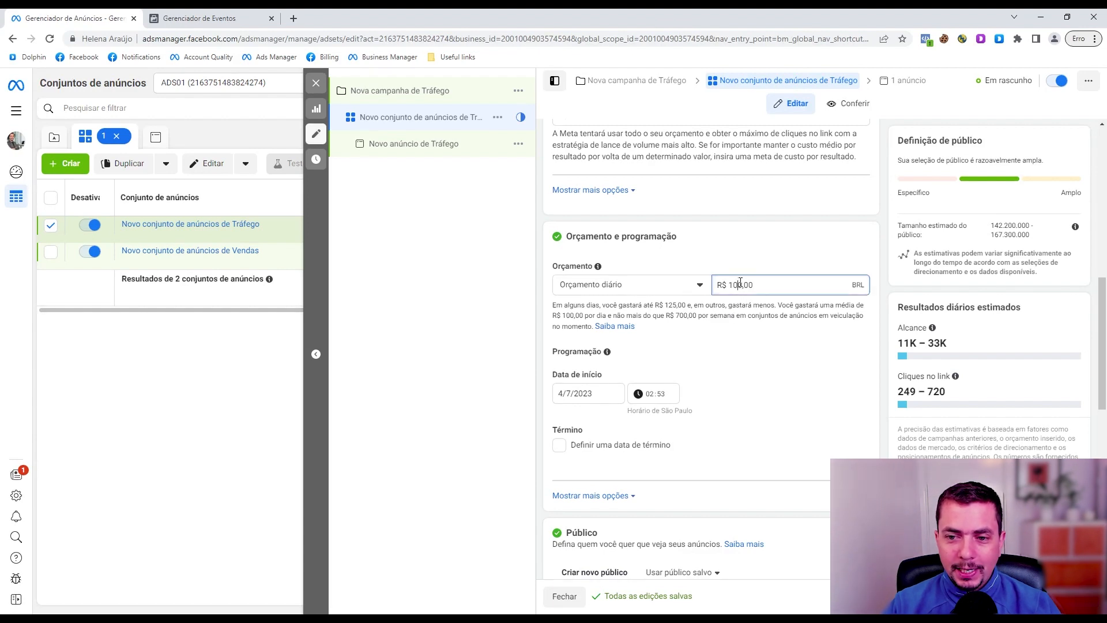
double_click(729, 286)
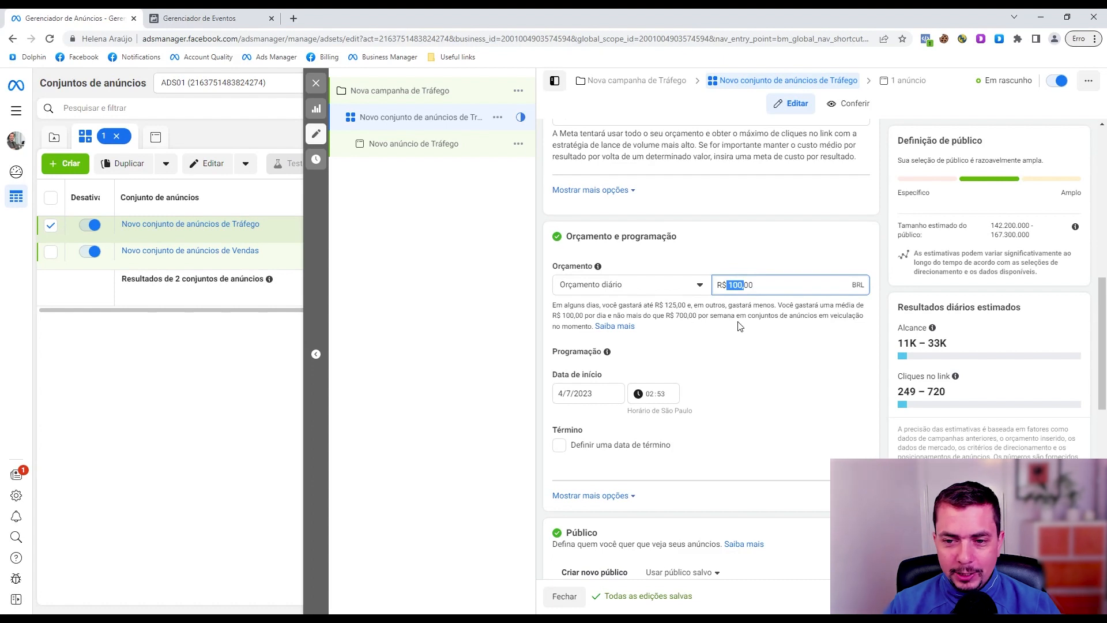
type("17")
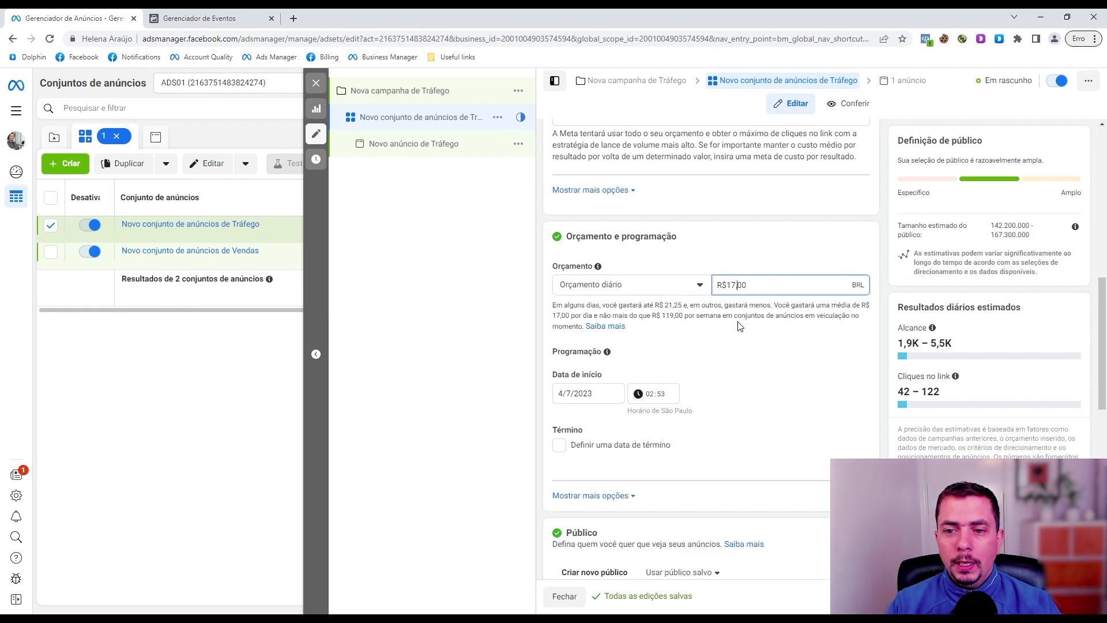
Set the ad set's daily budget to R$ 9,00.
key("shift+Left")
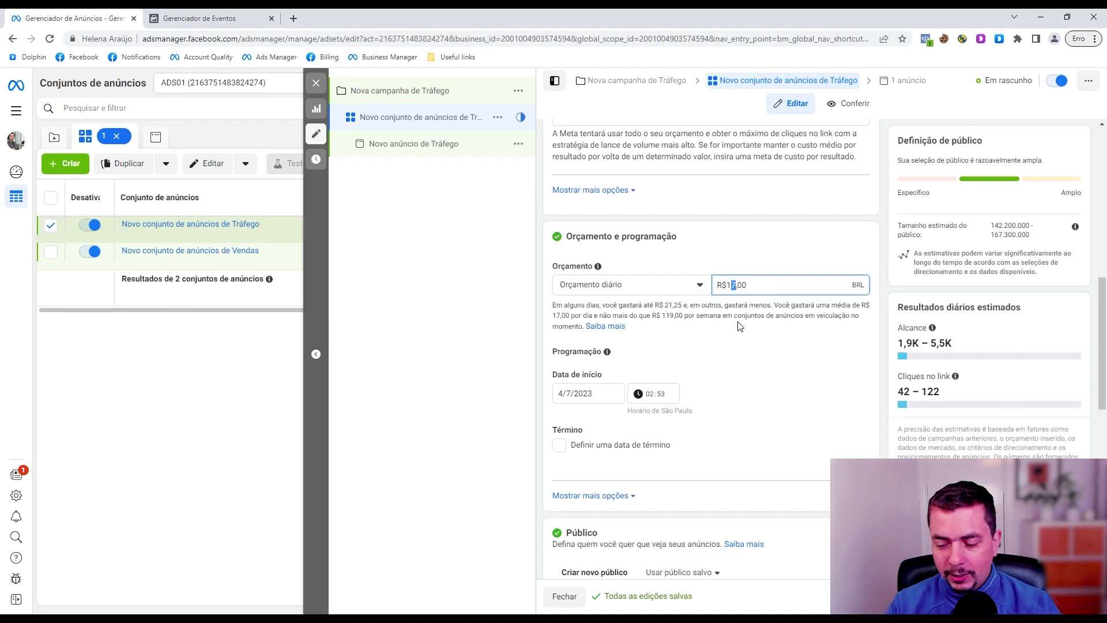
type("9")
key("Left")
key("BackSpace")
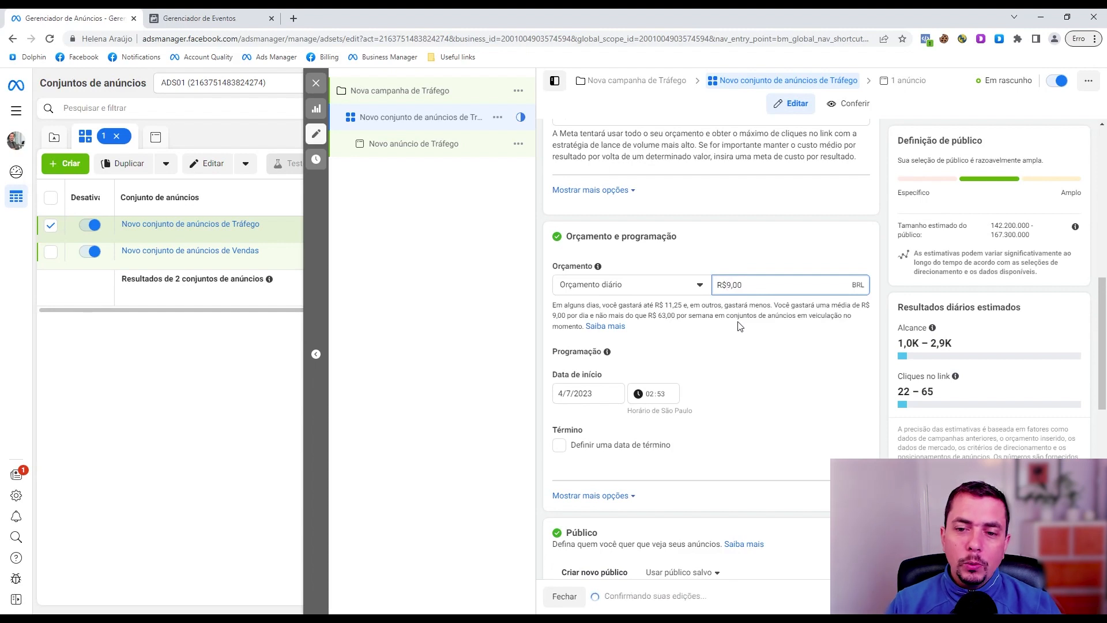
left_click(736, 325)
Set the ad set's daily budget to R$ 10,00.
left_click(732, 285)
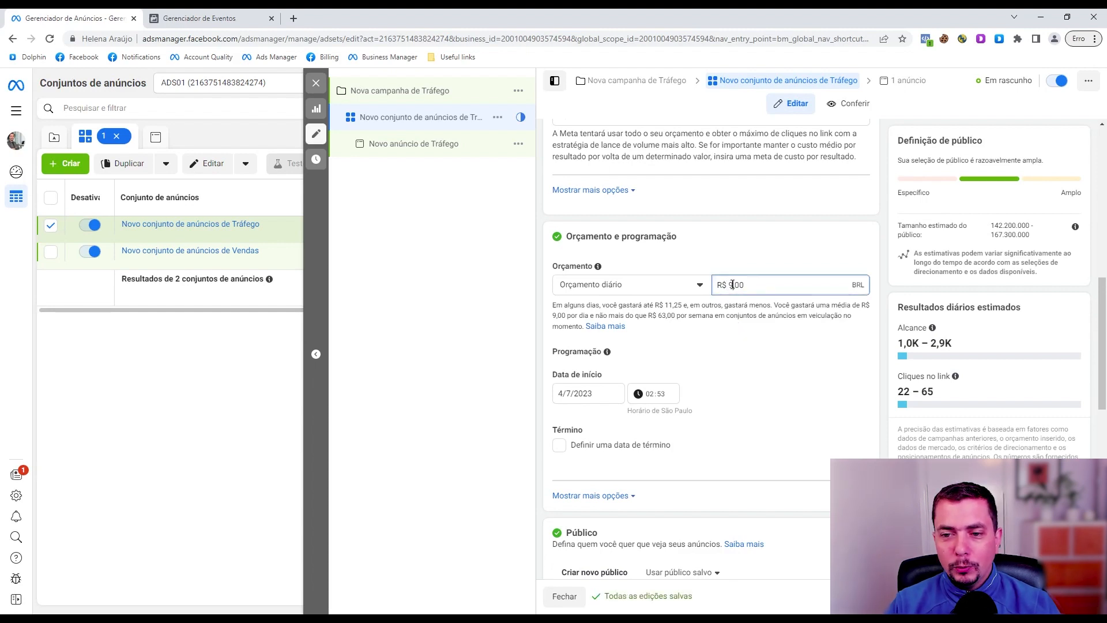
key("shift+Left")
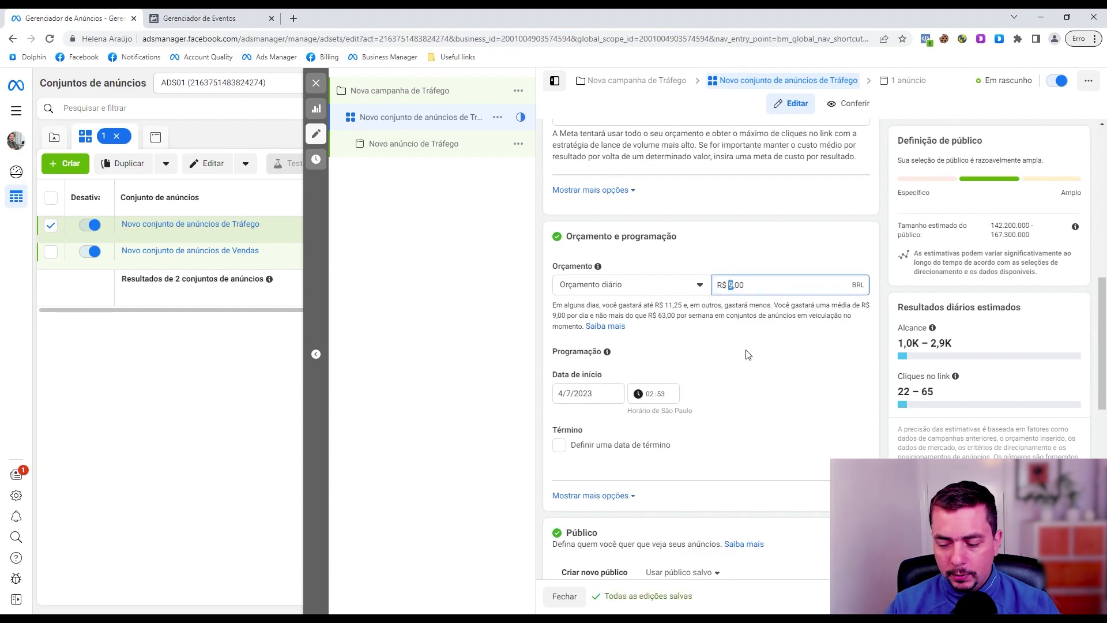
type("1")
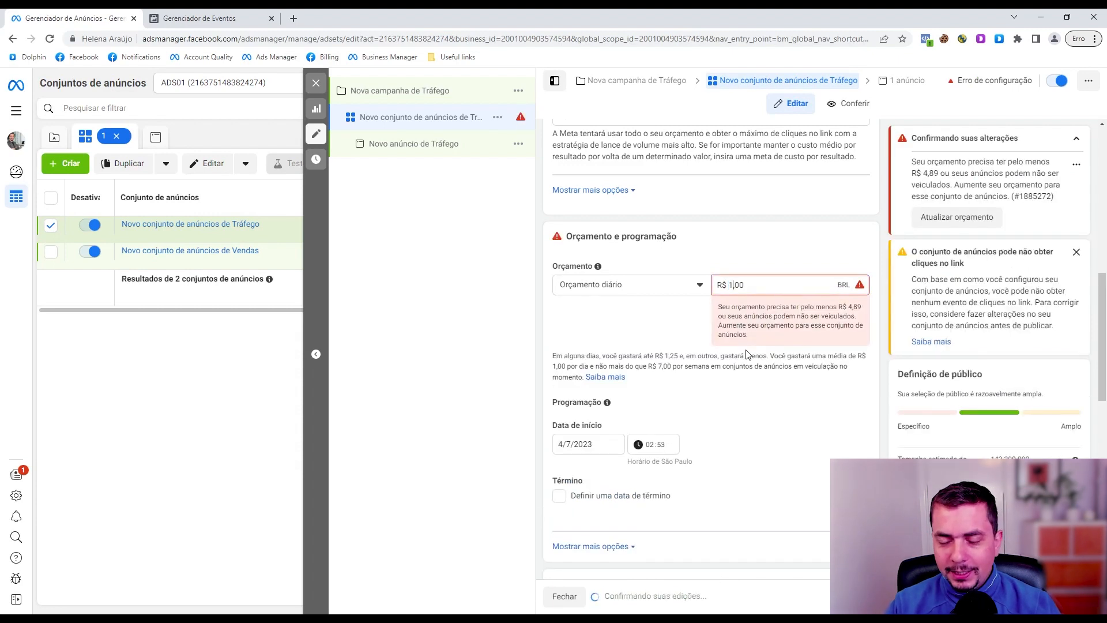
type("0")
left_click(761, 308)
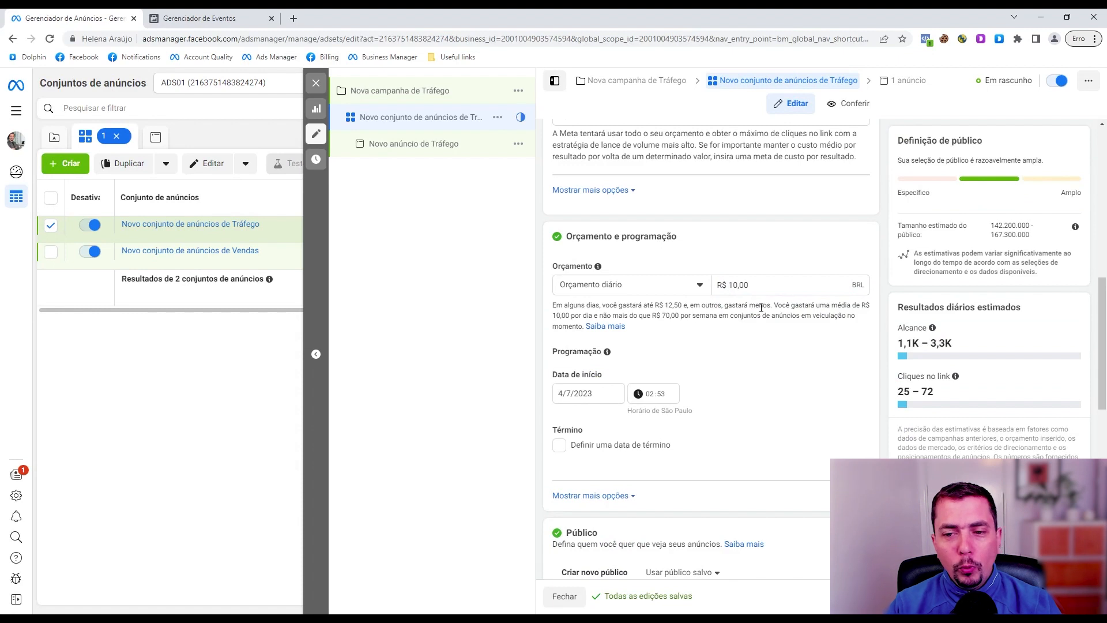
Lower the ad set's daily budget to R$ 6,00.
left_click(739, 284)
double_click(739, 284)
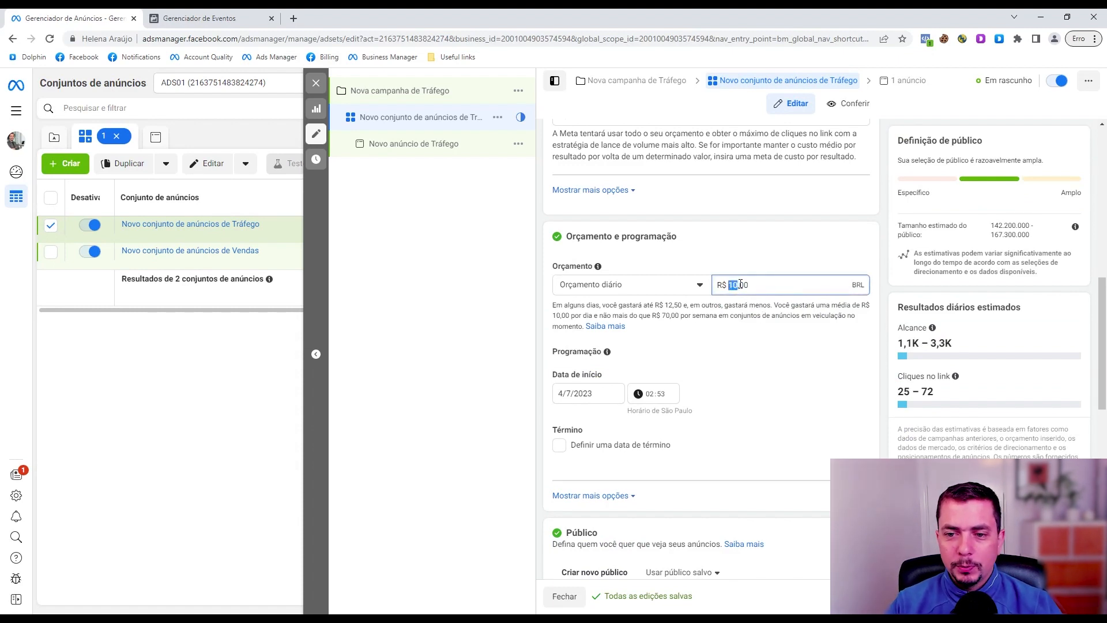
type("6")
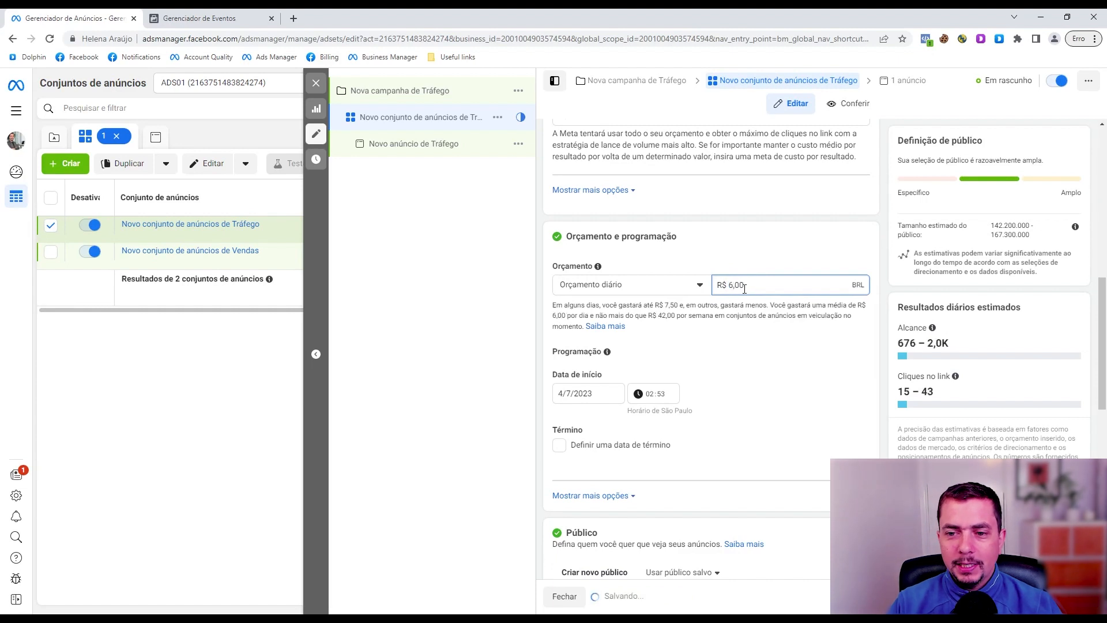
left_click(749, 304)
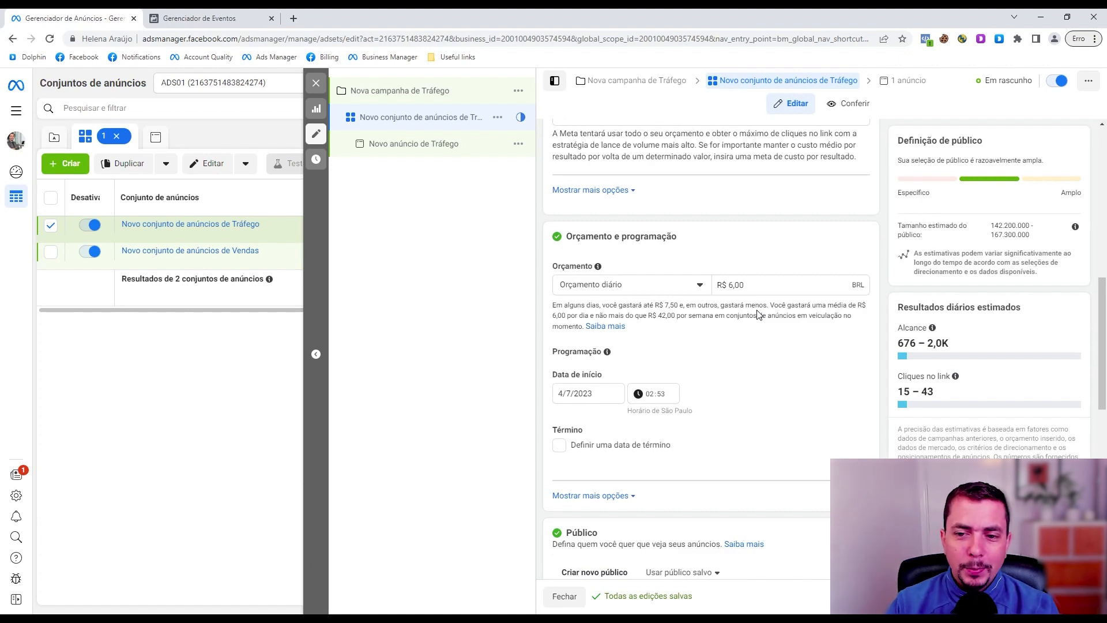
Set the ad set's daily budget to R$ 5,00.
double_click(734, 285)
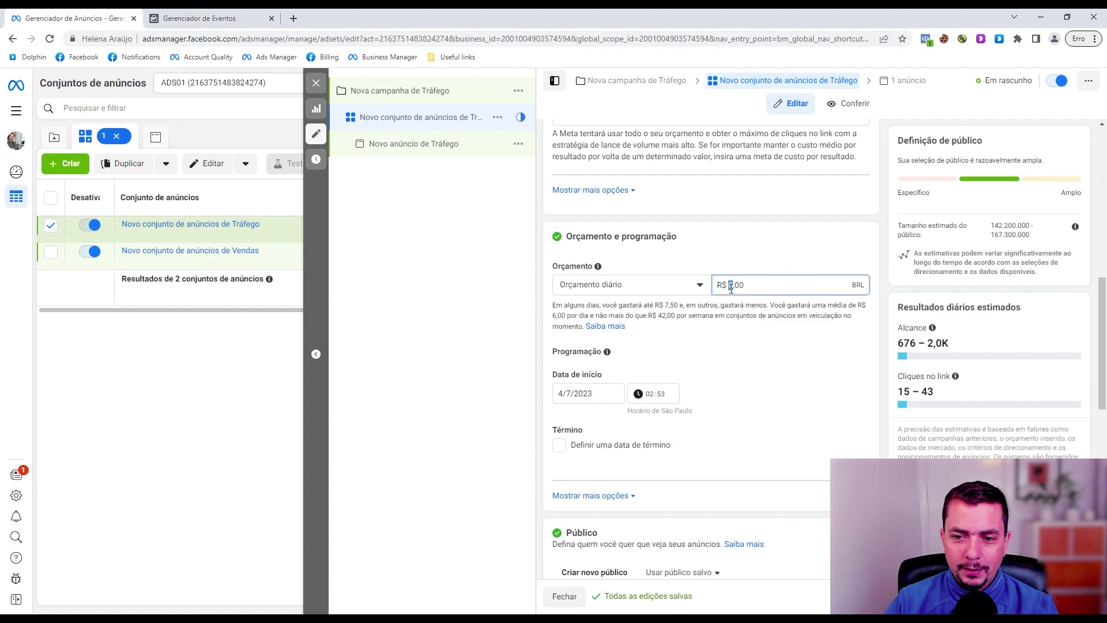
type("5")
left_click(725, 349)
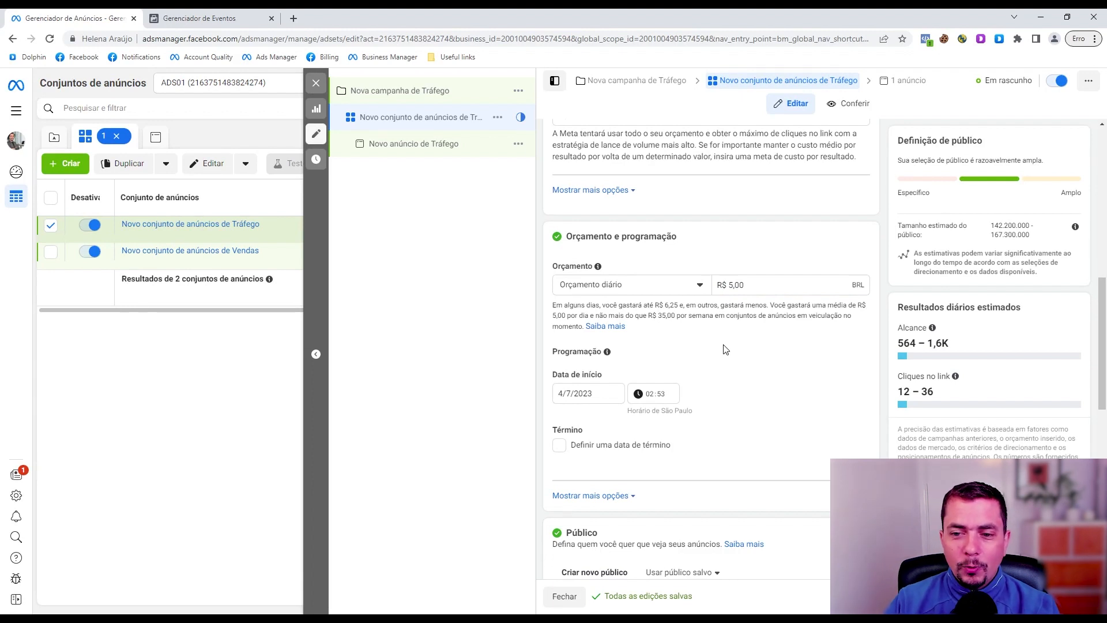
Open the ad set's daily budget amount for editing.
left_click(733, 285)
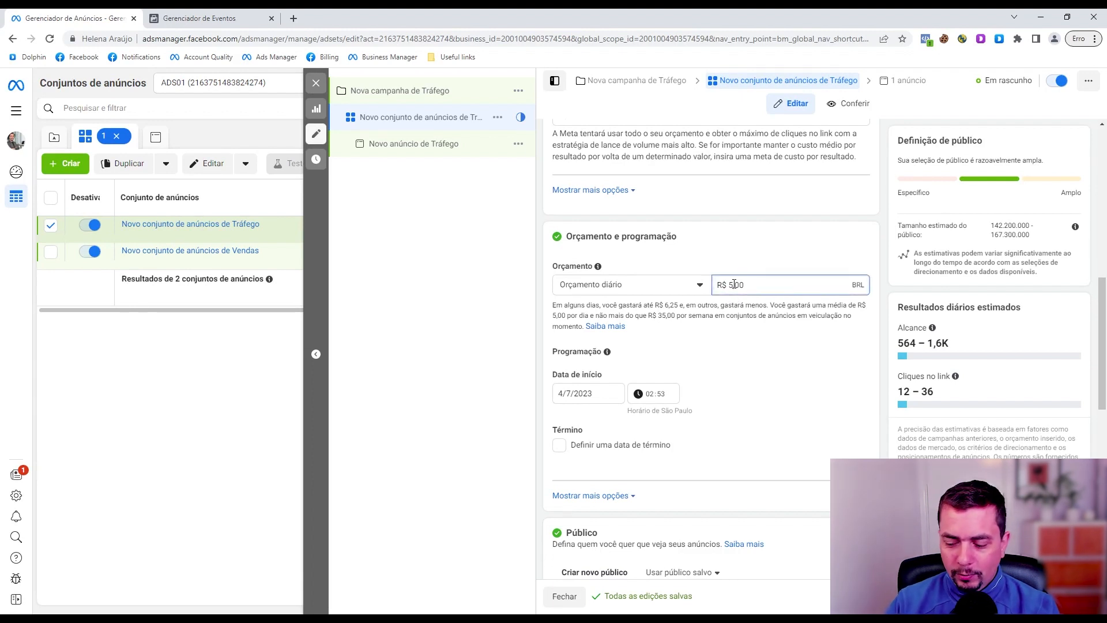